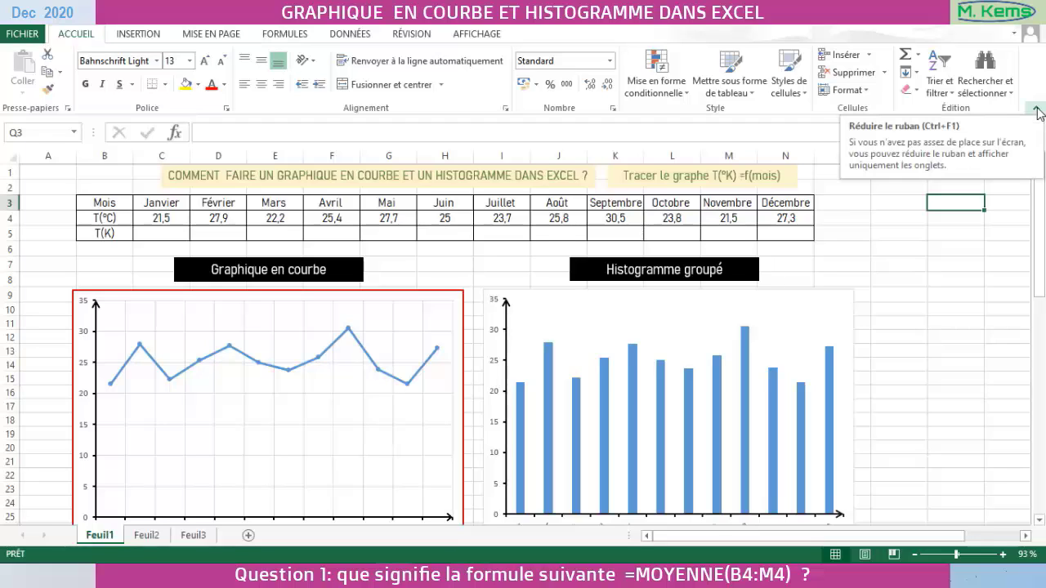
# - Collapse the ribbon, pin it open again, and leave it collapsed to enlarge the worksheet area
pyautogui.click(1038, 110)
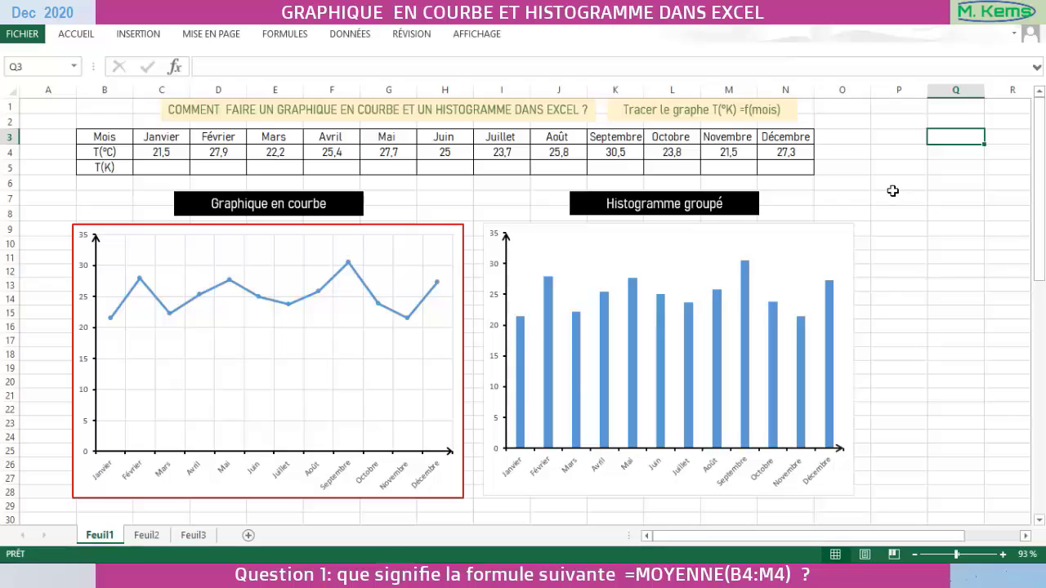
pyautogui.click(79, 37)
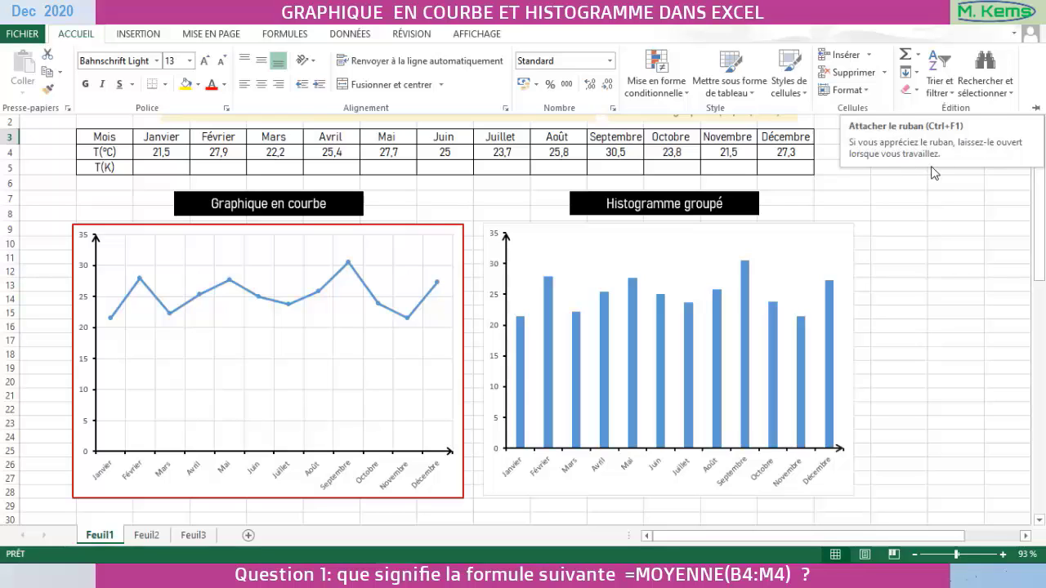
pyautogui.hotkey('ctrl', 'F1')
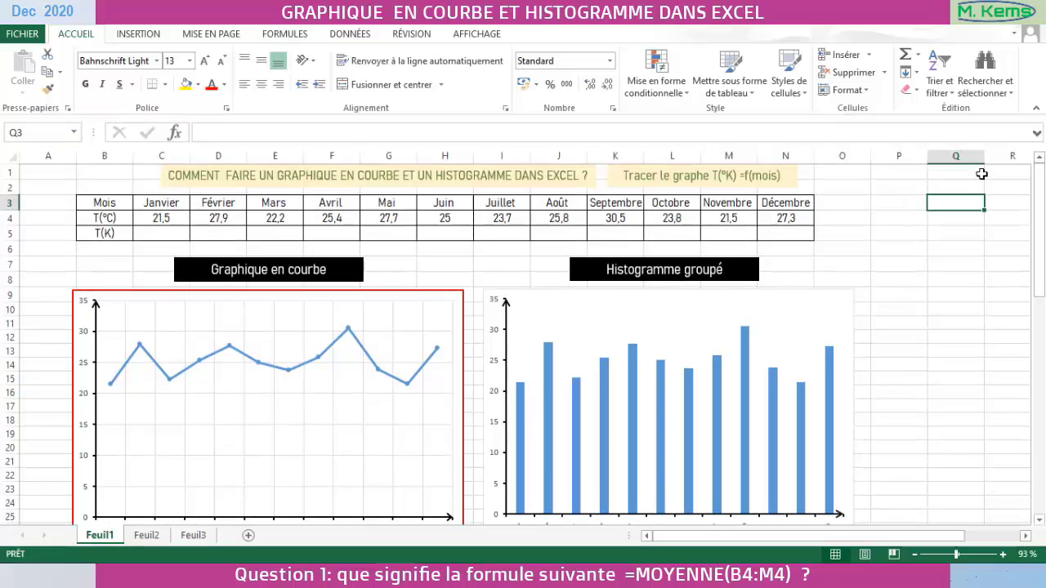
pyautogui.click(1037, 108)
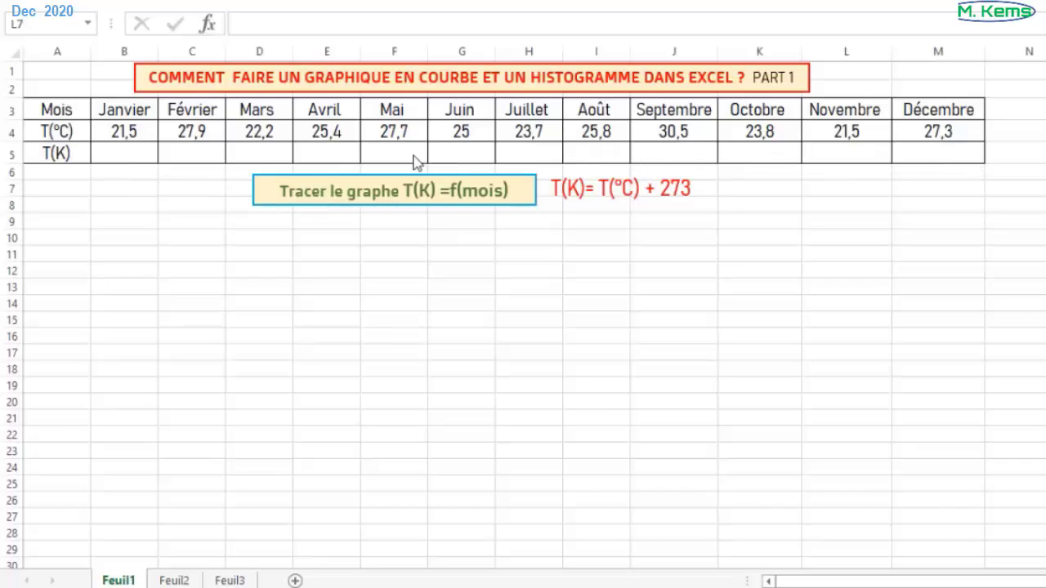
# - Enter the formula =B$4+273 in cell B5 to convert January's temperature to kelvin
pyautogui.click(116, 153)
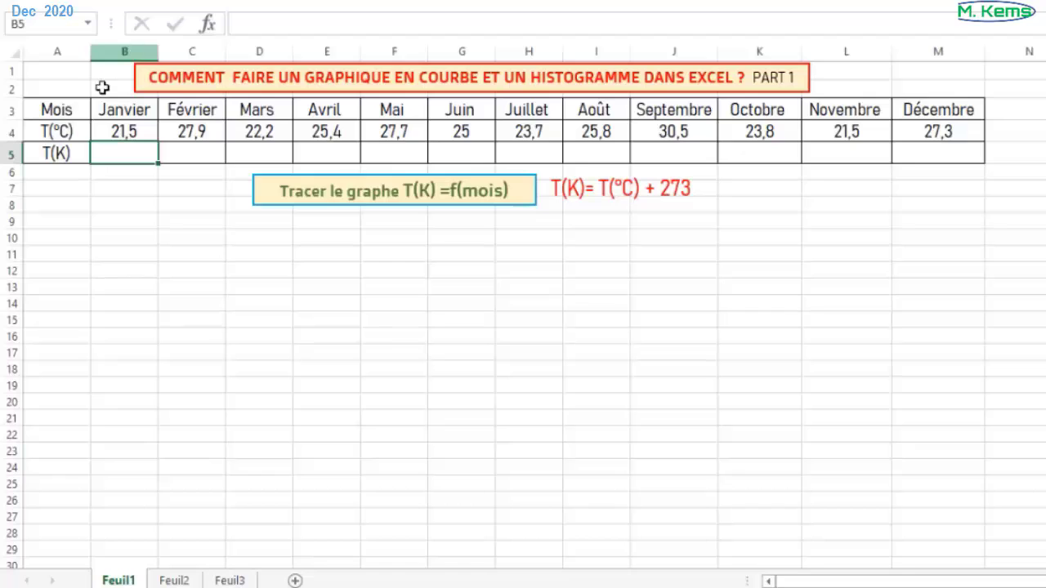
pyautogui.doubleClick(114, 149)
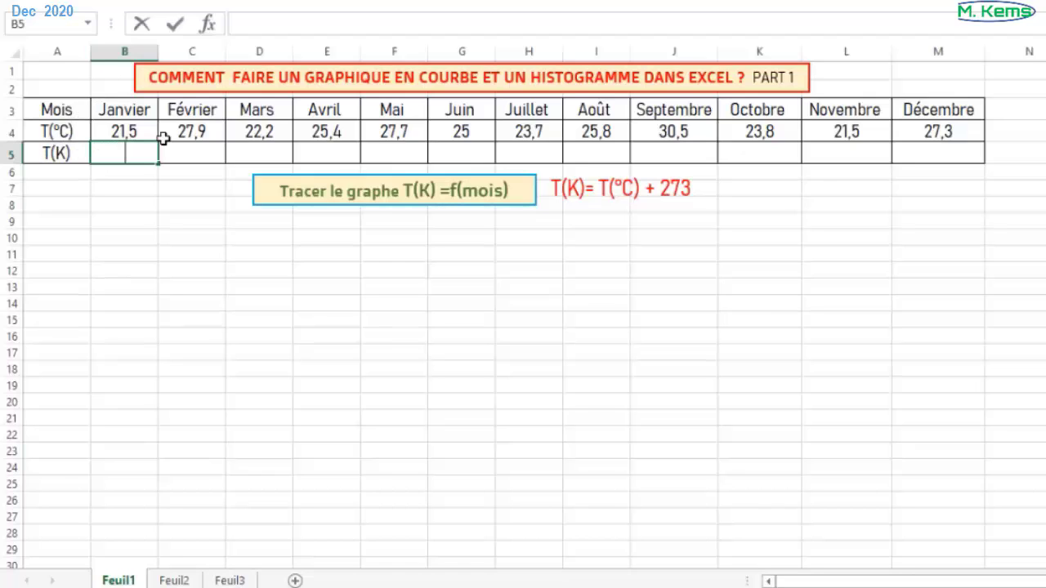
pyautogui.write('=')
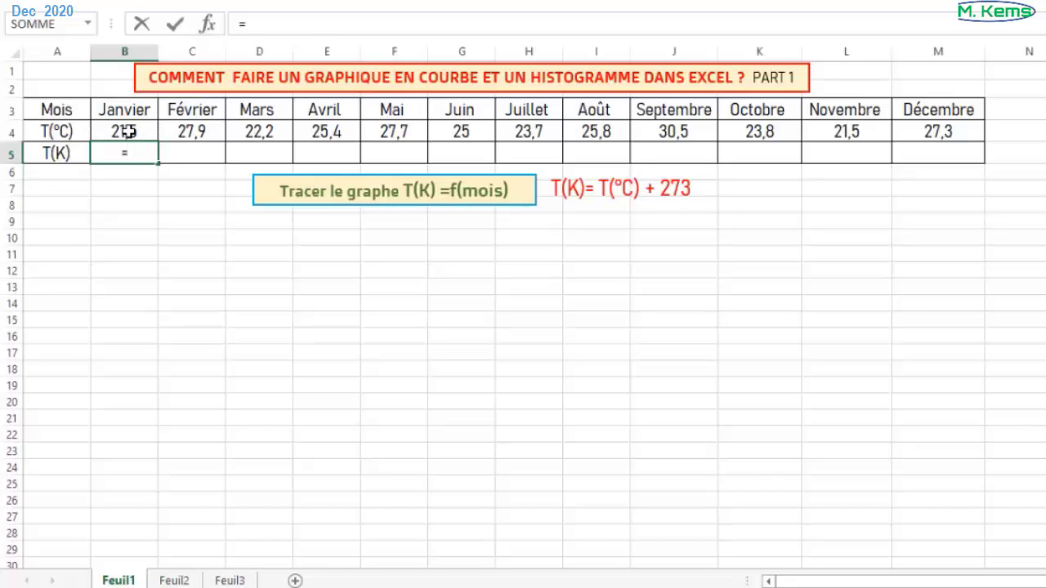
pyautogui.write('4')
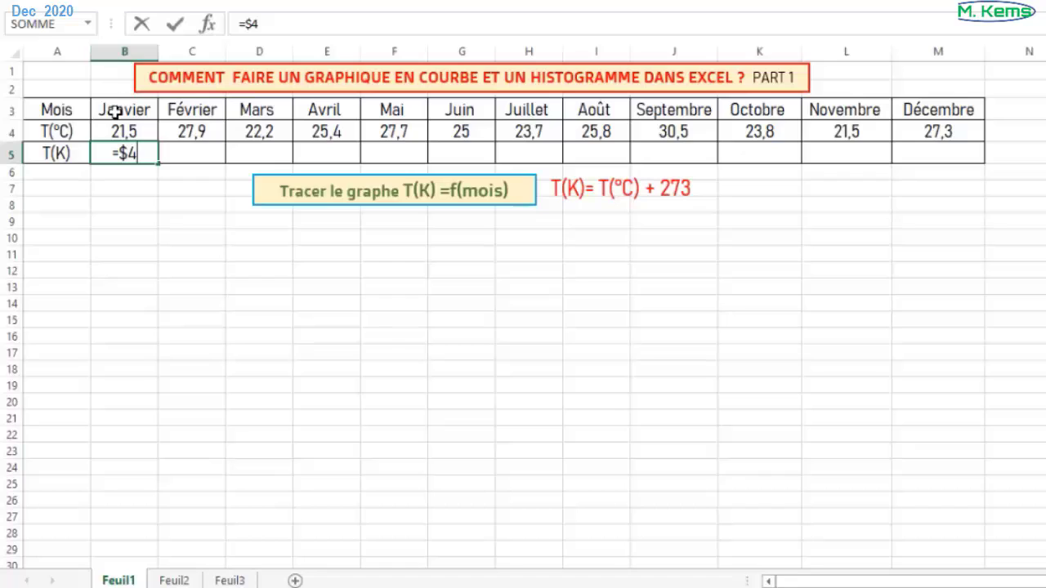
pyautogui.click(121, 152)
pyautogui.write('B')
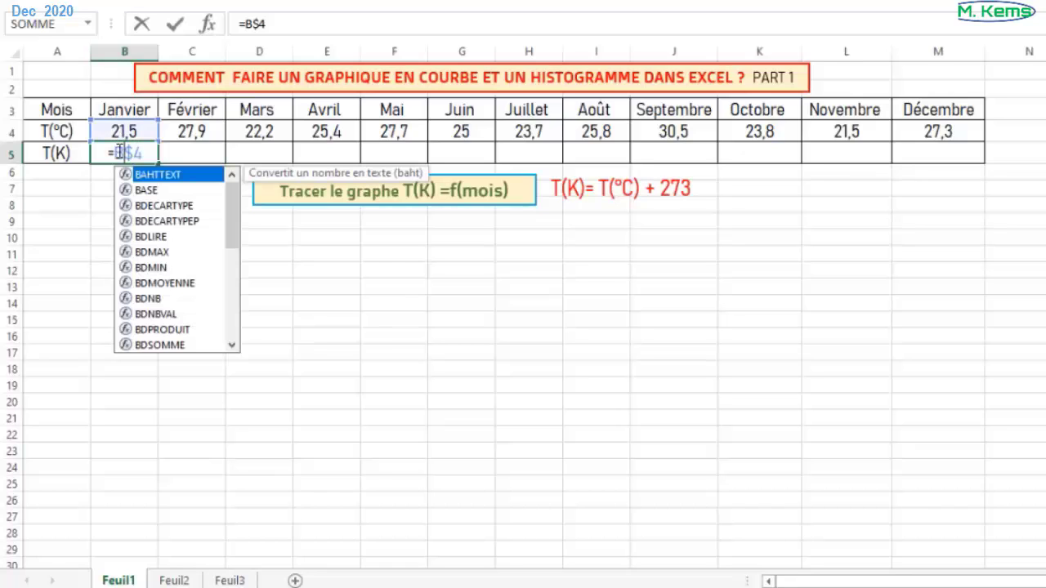
pyautogui.press('Right')
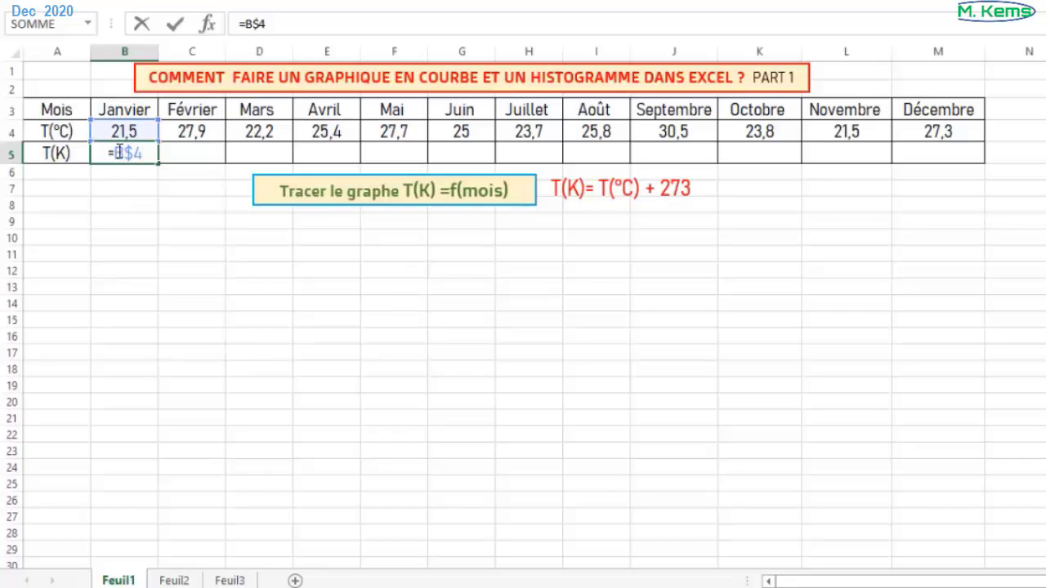
pyautogui.write('+273')
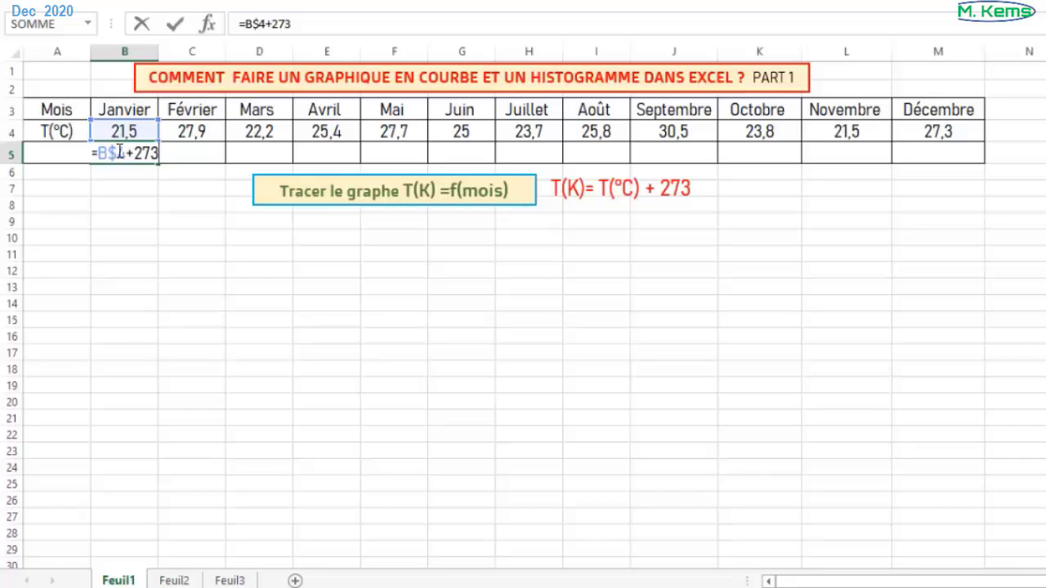
pyautogui.press('Return')
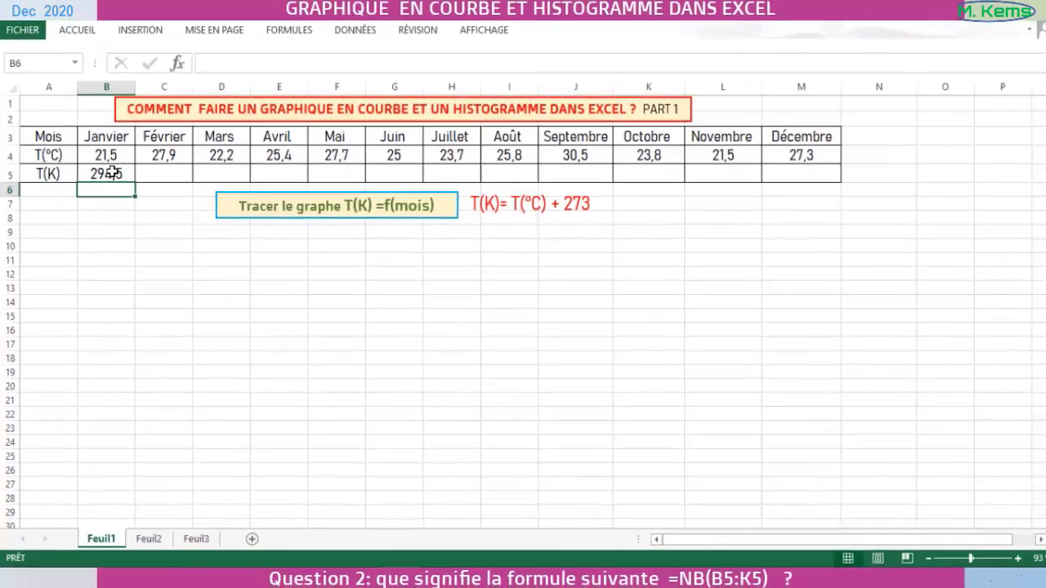
# - Copy the kelvin formula from B5 across C5:M5 for February through December
pyautogui.click(112, 173)
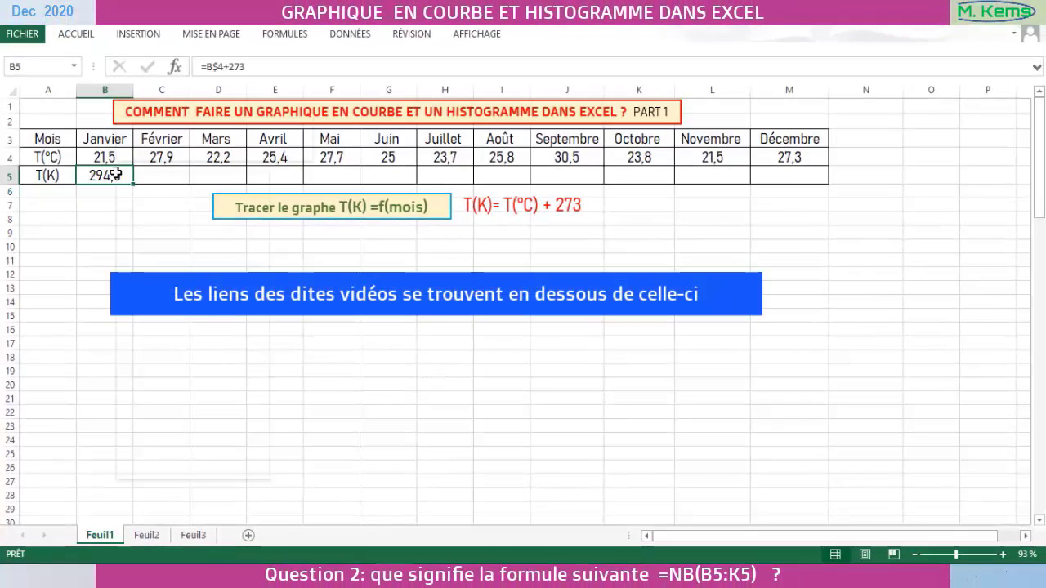
pyautogui.rightClick(118, 174)
pyautogui.click(154, 201)
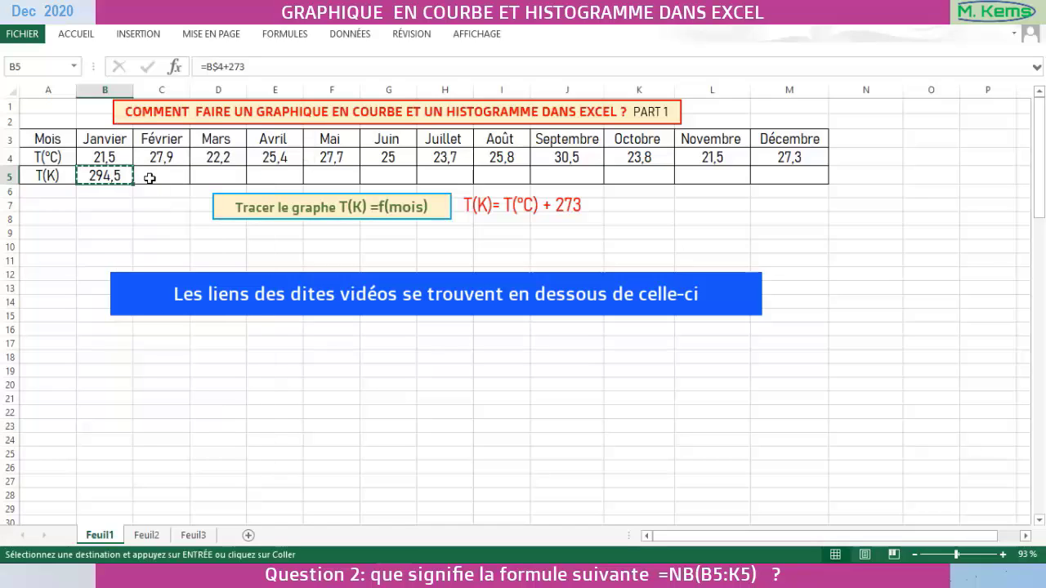
pyautogui.moveTo(149, 175); pyautogui.dragTo(649, 172)
pyautogui.moveTo(717, 171); pyautogui.dragTo(776, 172)
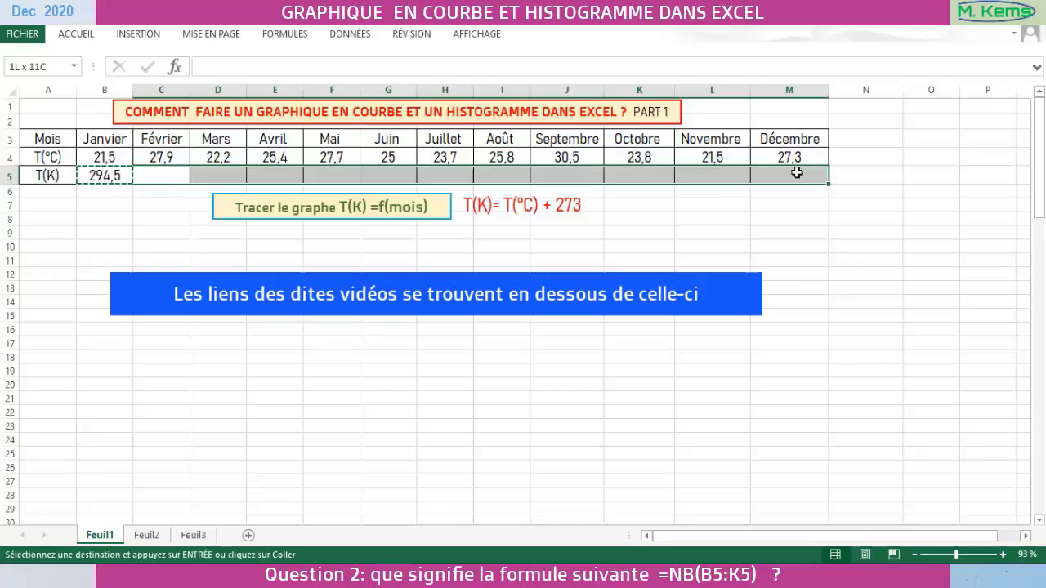
pyautogui.moveTo(797, 172); pyautogui.dragTo(793, 172)
pyautogui.hotkey('ctrl', 'v')
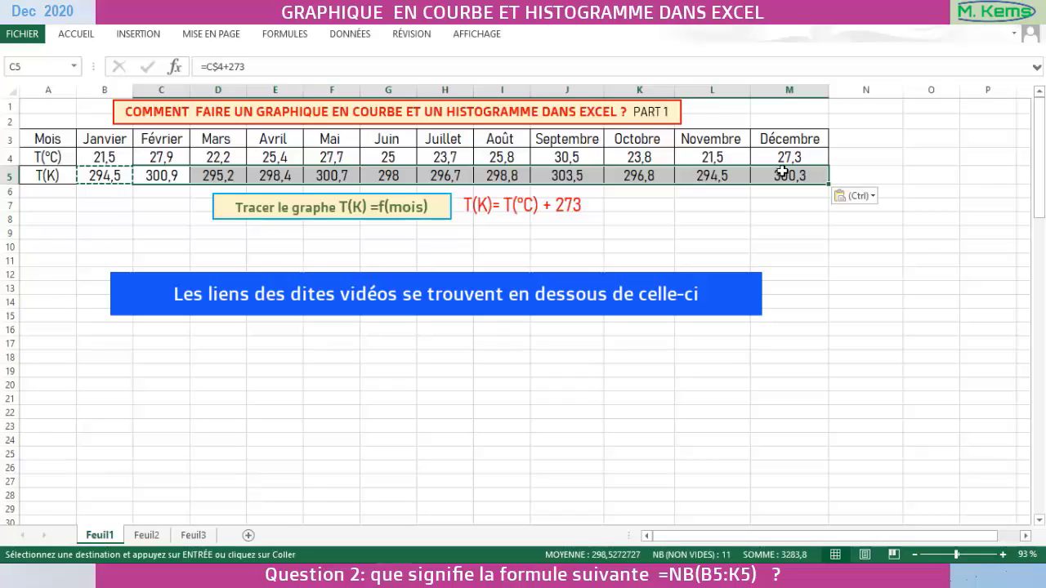
pyautogui.click(846, 175)
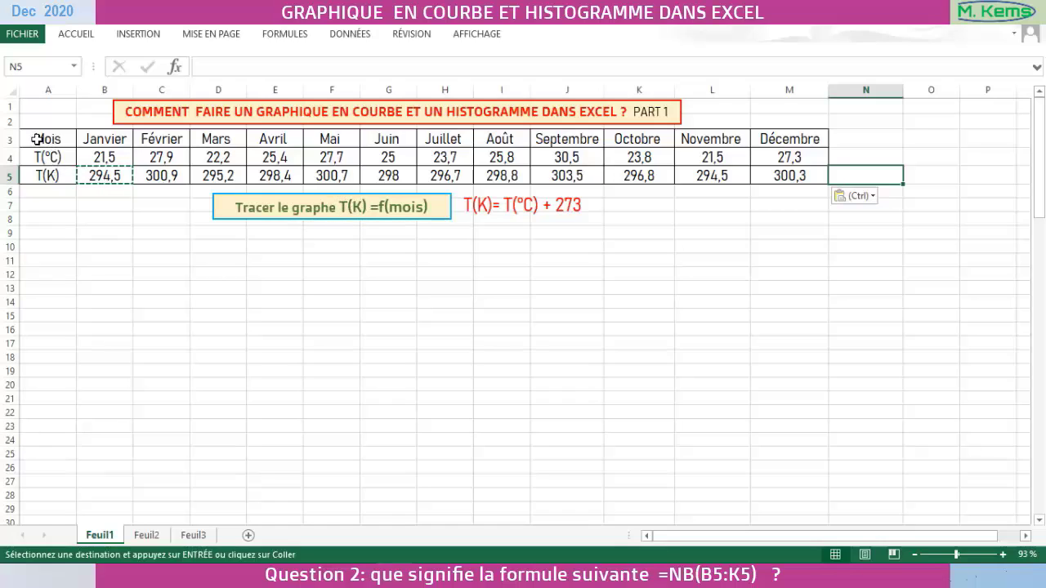
# - Copy the whole temperature table A3:M5 and paste the duplicate starting at cell A9
pyautogui.moveTo(33, 139); pyautogui.dragTo(809, 176)
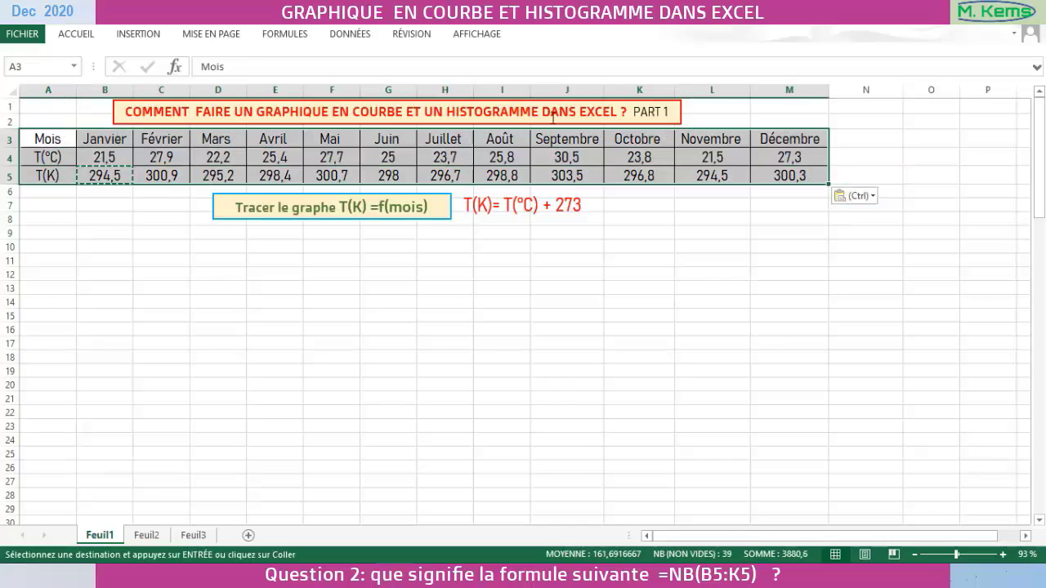
pyautogui.rightClick(456, 140)
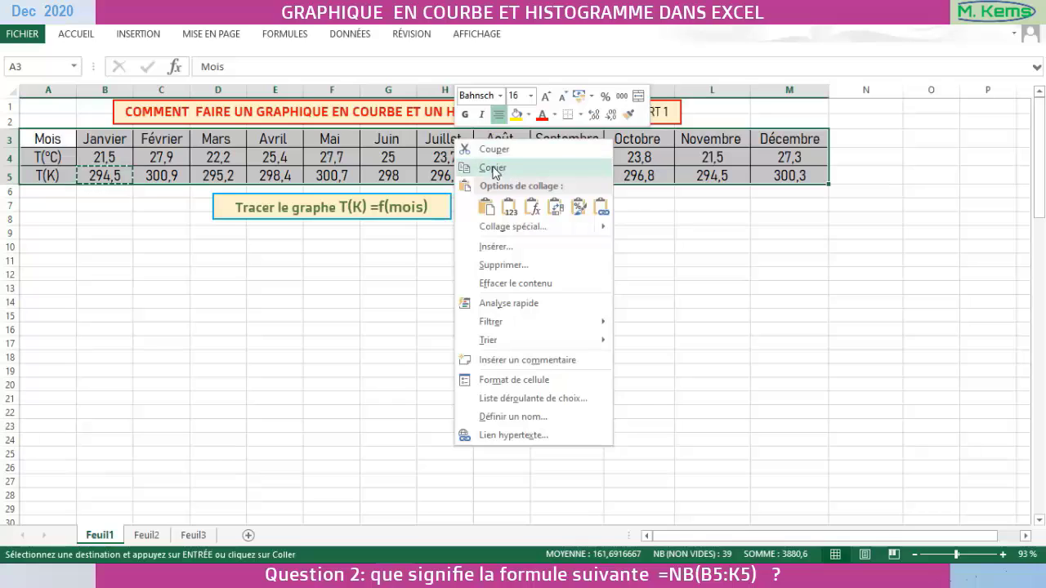
pyautogui.click(489, 164)
pyautogui.click(41, 236)
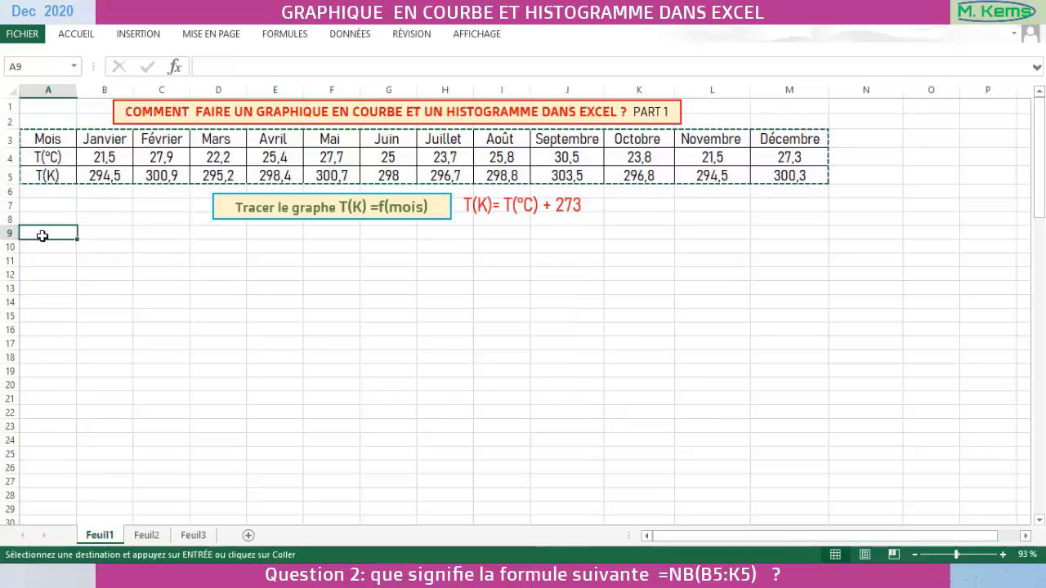
pyautogui.hotkey('ctrl', 'v')
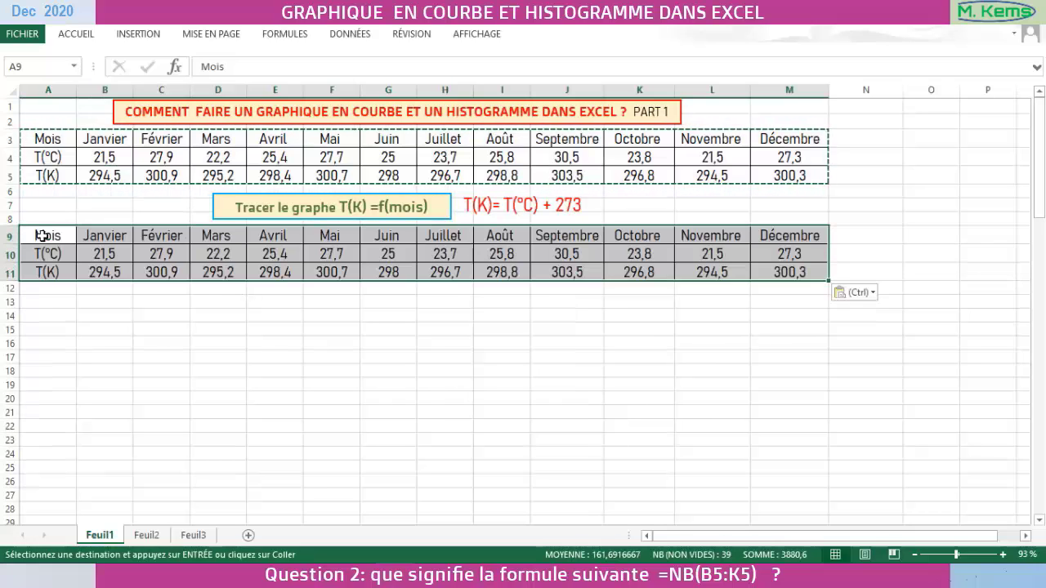
# - Delete the entire T(°C) row 10 from the duplicated table
pyautogui.moveTo(32, 261); pyautogui.dragTo(837, 259)
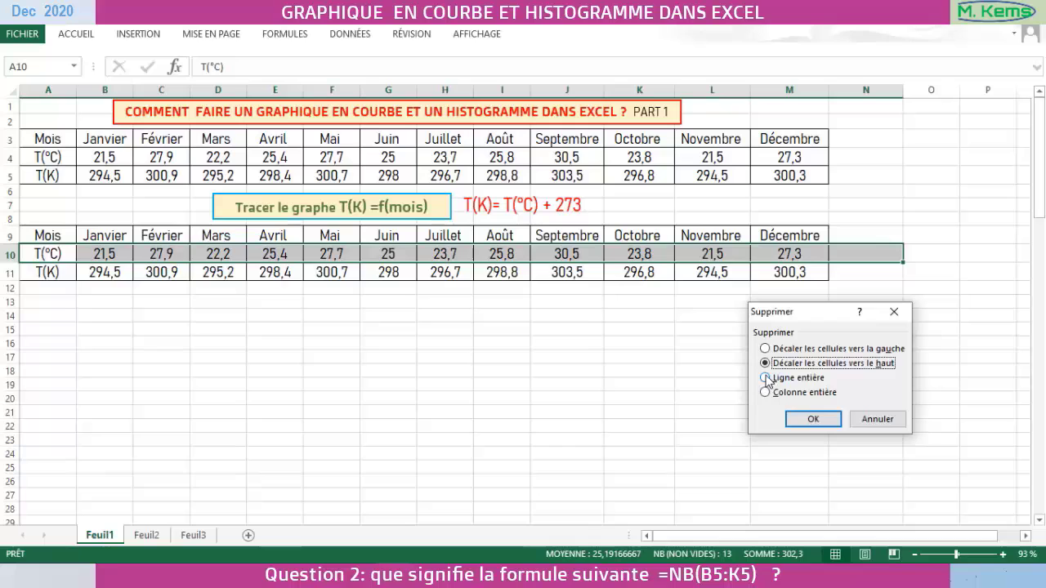
pyautogui.click(767, 378)
pyautogui.click(813, 420)
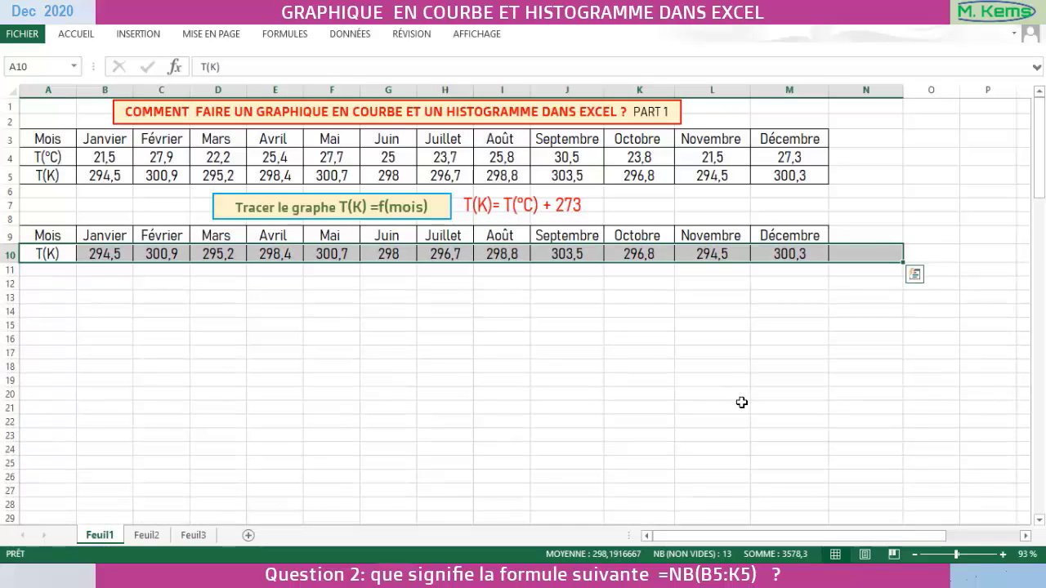
pyautogui.click(866, 235)
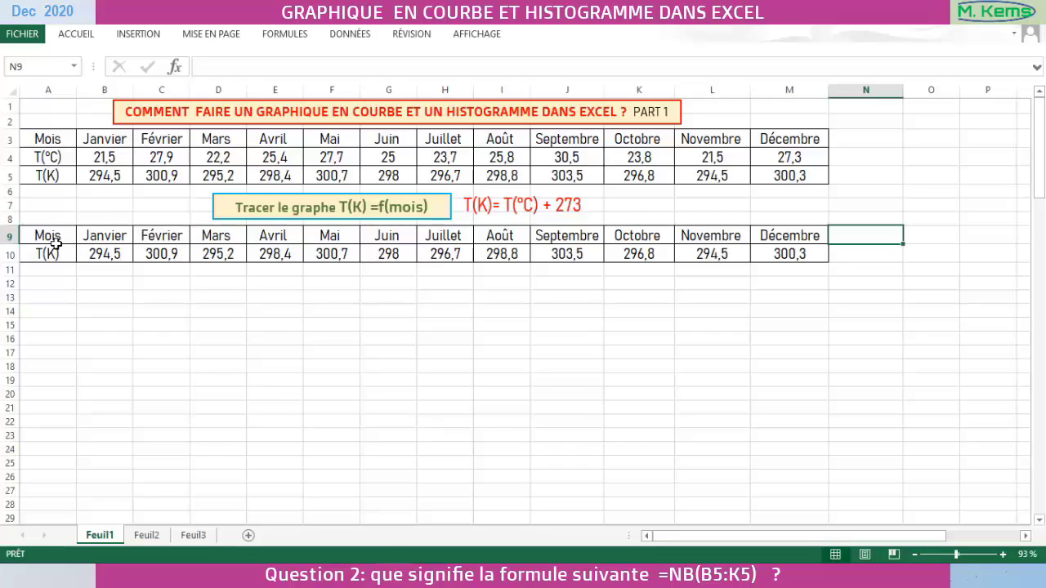
# - Apply all borders (Toutes les bordures) to the empty range A12:M13
pyautogui.moveTo(32, 284); pyautogui.dragTo(800, 298)
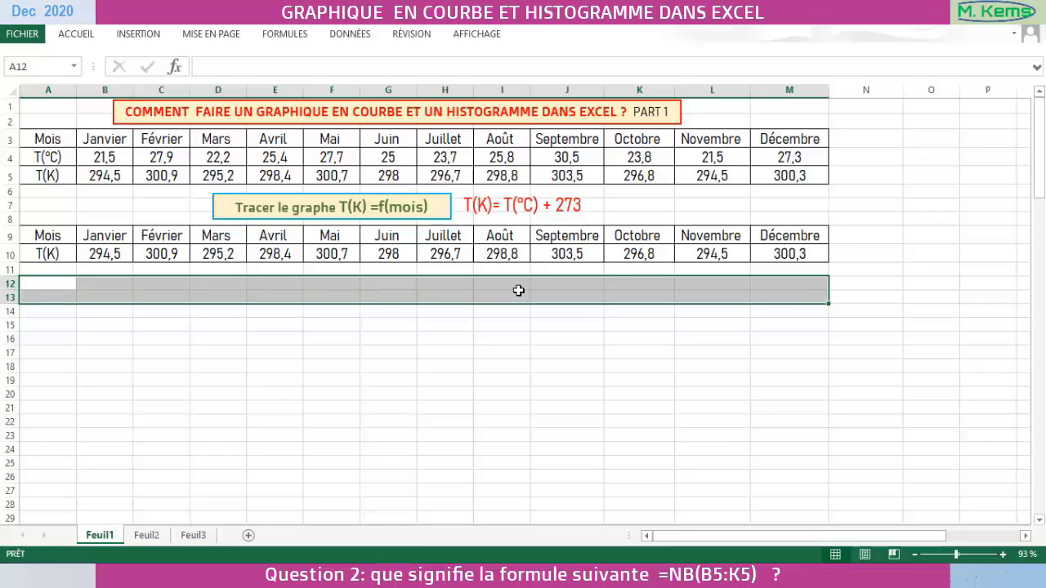
pyautogui.click(75, 35)
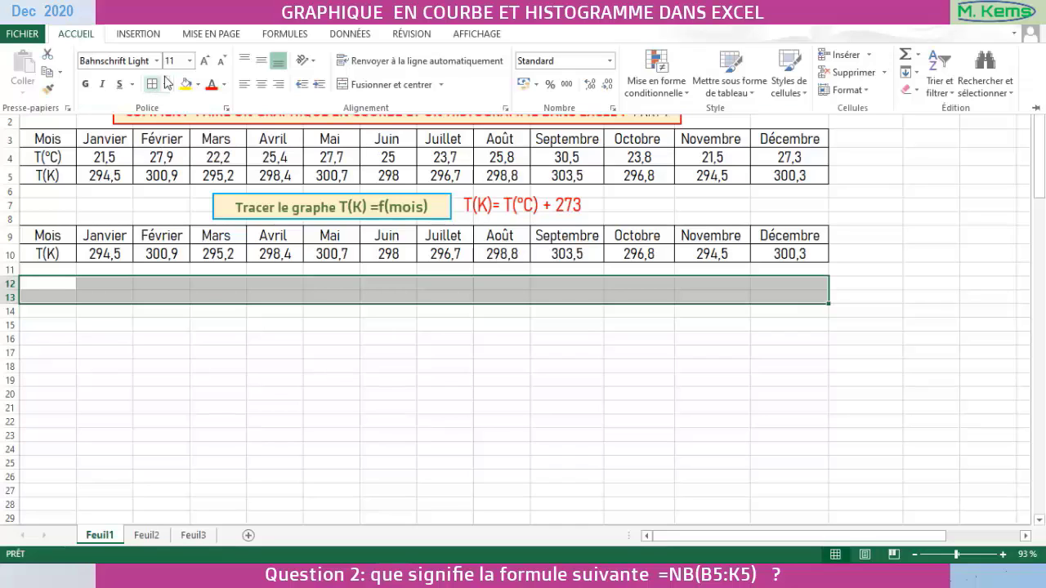
pyautogui.click(166, 85)
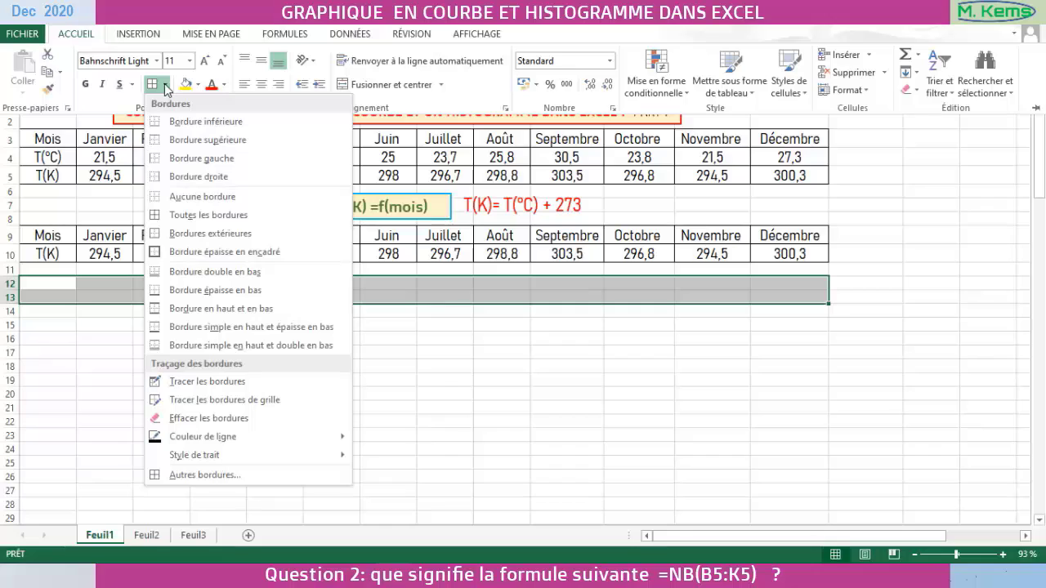
pyautogui.click(186, 219)
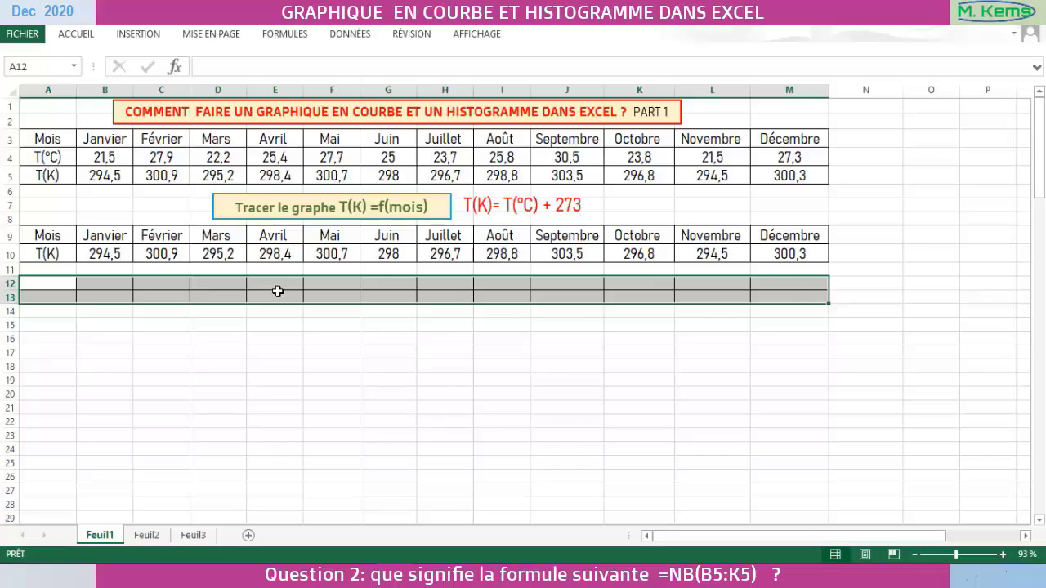
pyautogui.click(852, 235)
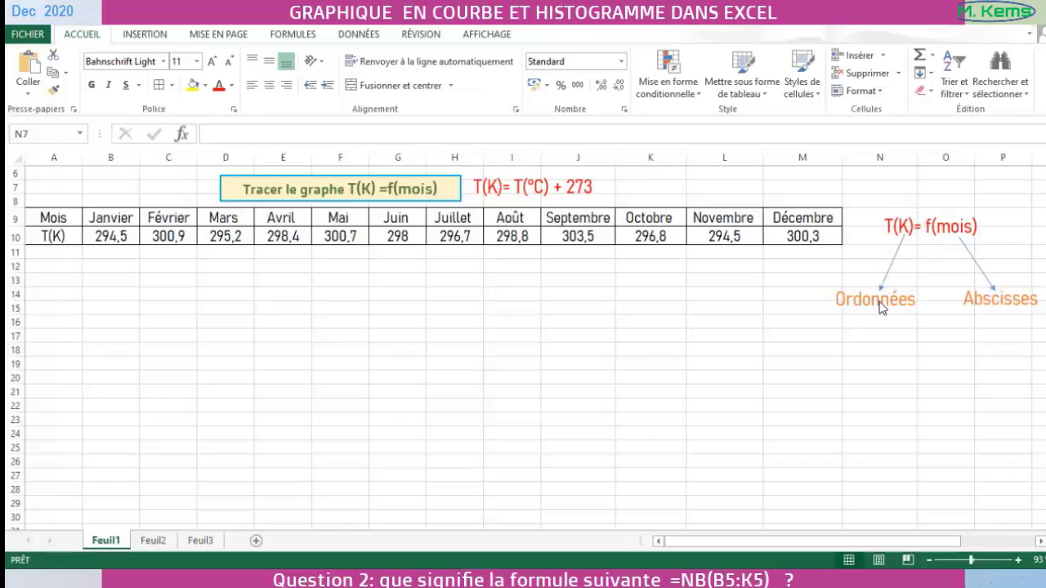
# - Insert the recommended line chart (Courbes) from the Mois and T(K) data in A9:M10
pyautogui.click(41, 219)
pyautogui.moveTo(42, 219); pyautogui.dragTo(790, 232)
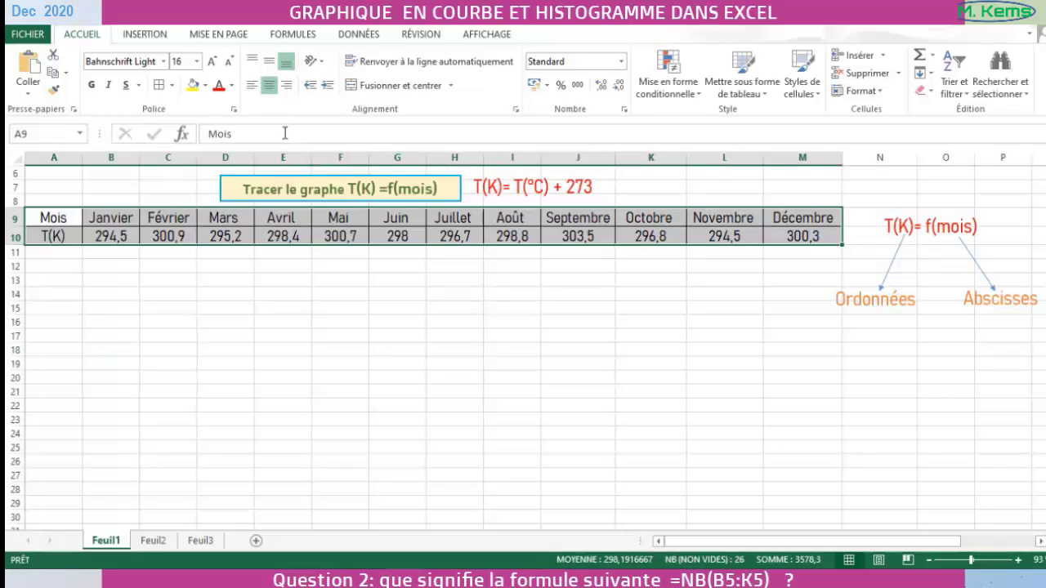
pyautogui.click(137, 34)
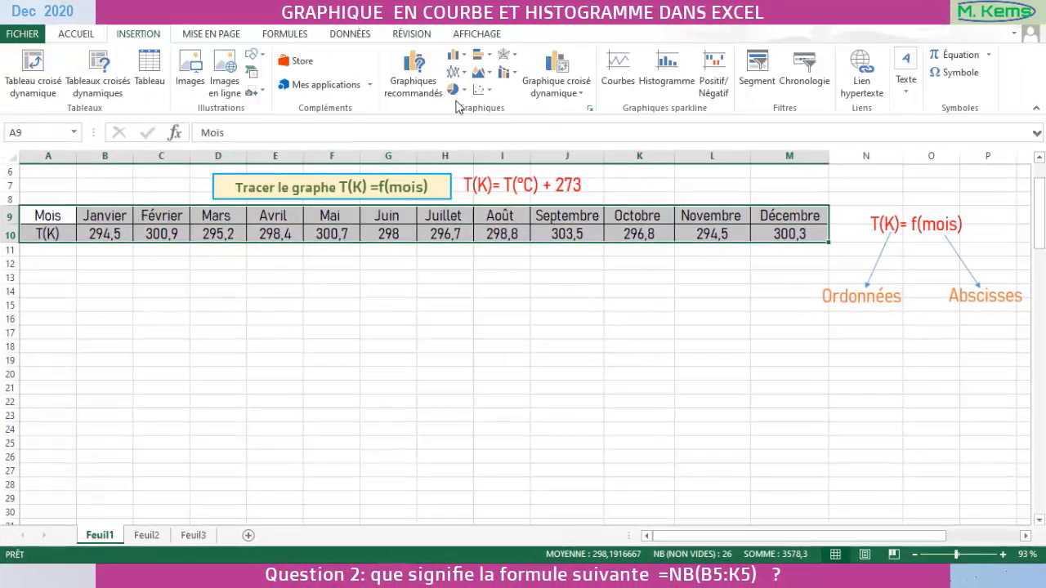
pyautogui.click(589, 107)
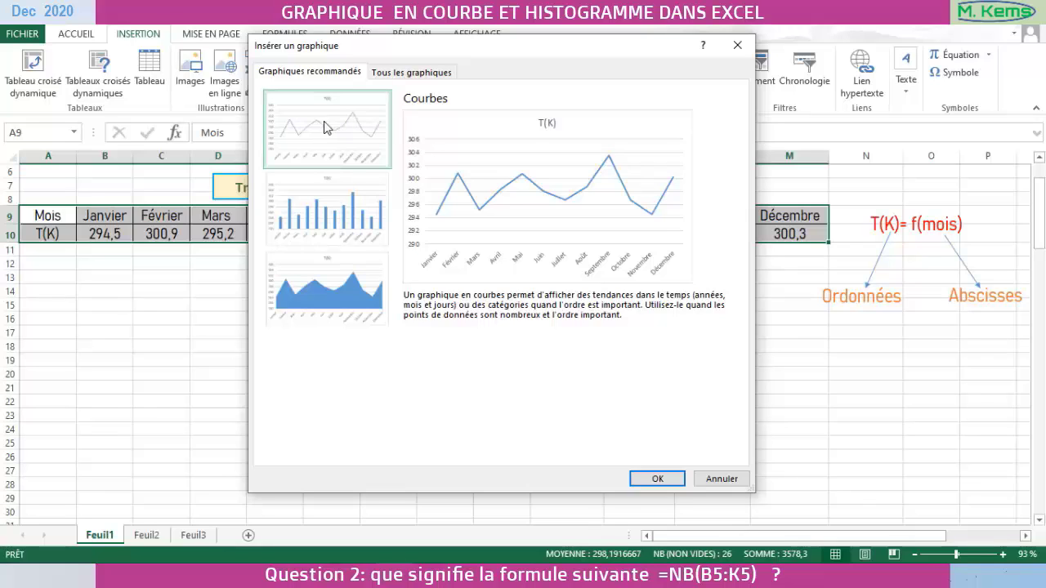
pyautogui.click(658, 479)
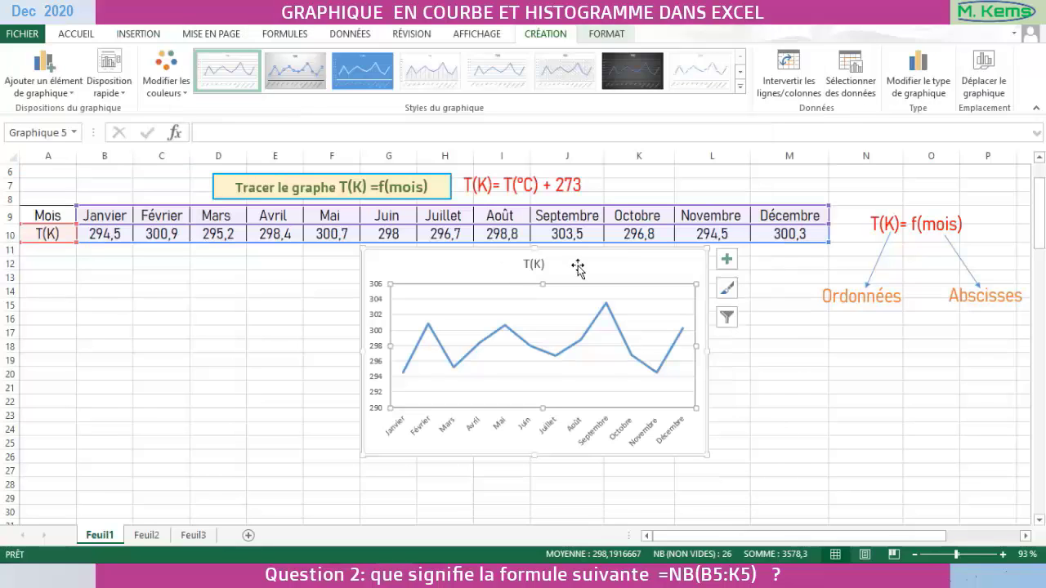
# - Move the line chart slightly left and down below the table, and delete its T(K) title
pyautogui.moveTo(621, 252); pyautogui.dragTo(547, 269)
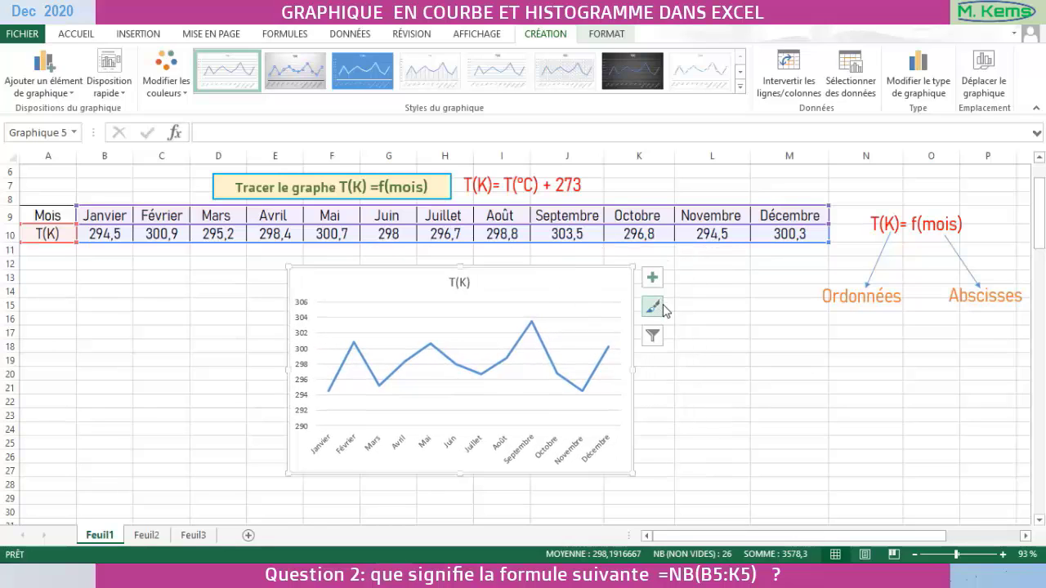
pyautogui.click(459, 281)
pyautogui.press('Delete')
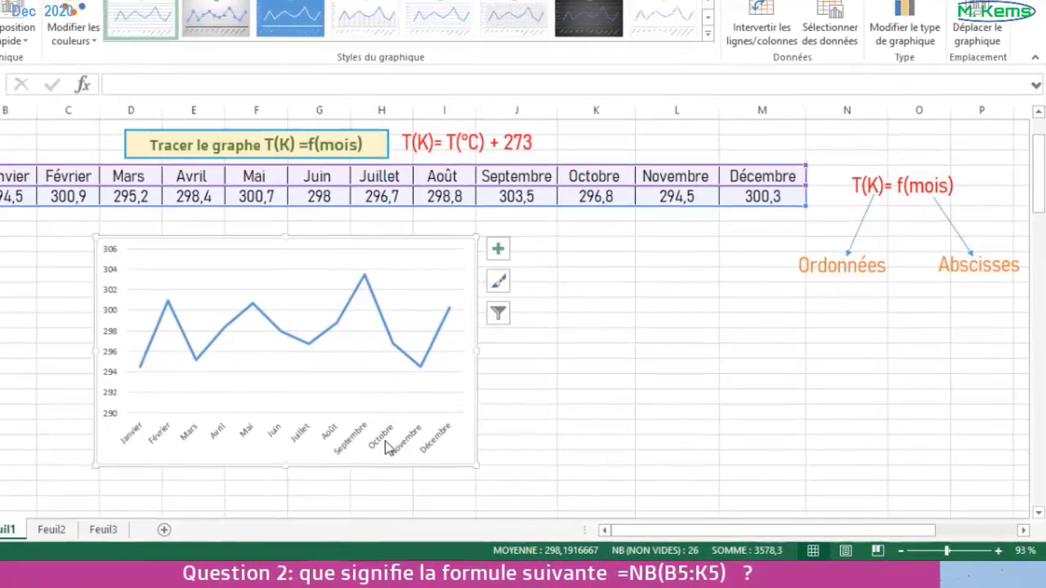
# - Set the major tick marks of the chart's horizontal month axis to outside (À l'extérieur)
pyautogui.click(385, 443)
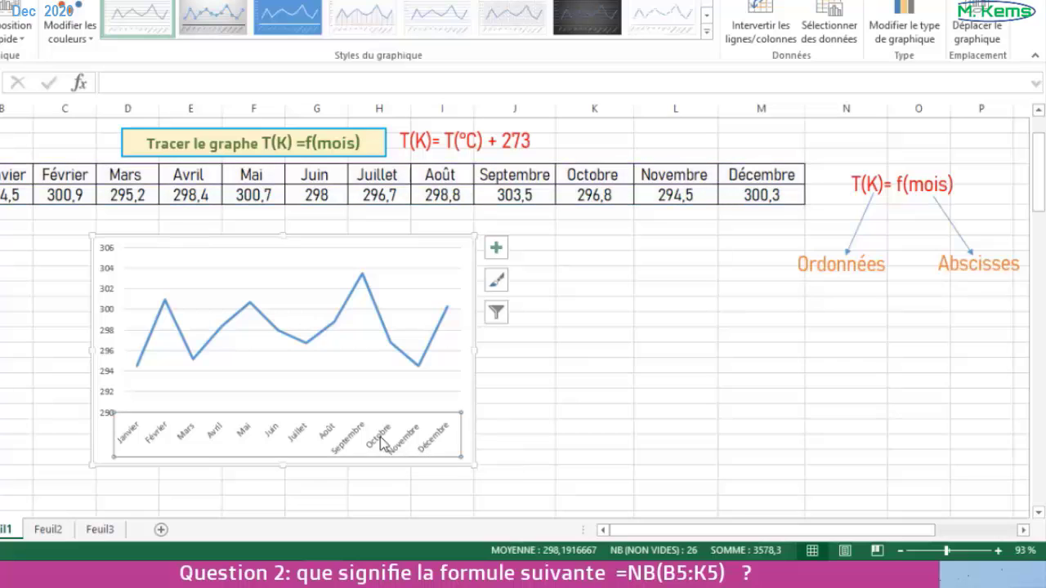
pyautogui.rightClick(385, 439)
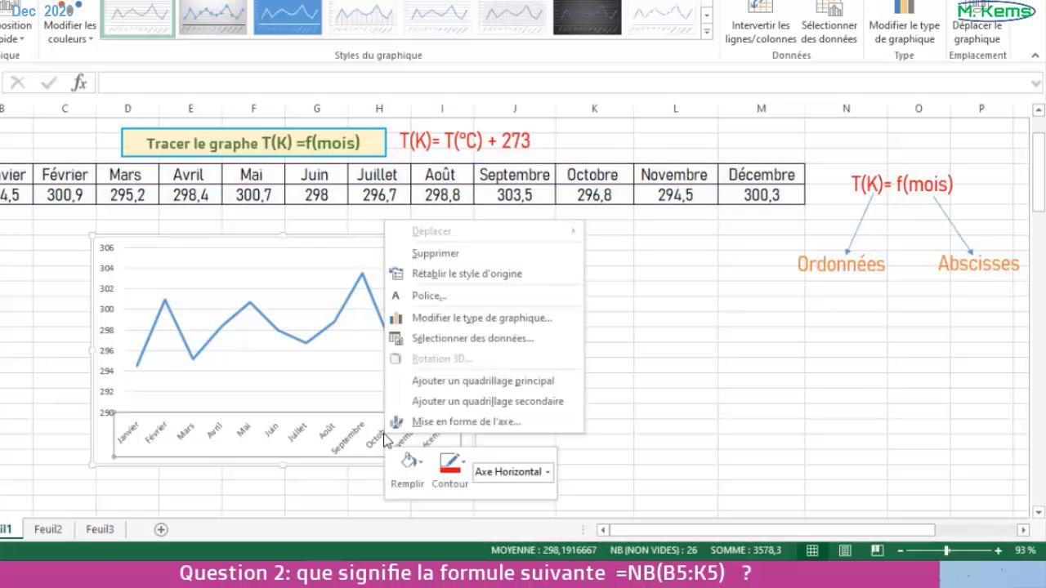
pyautogui.click(456, 422)
pyautogui.click(868, 479)
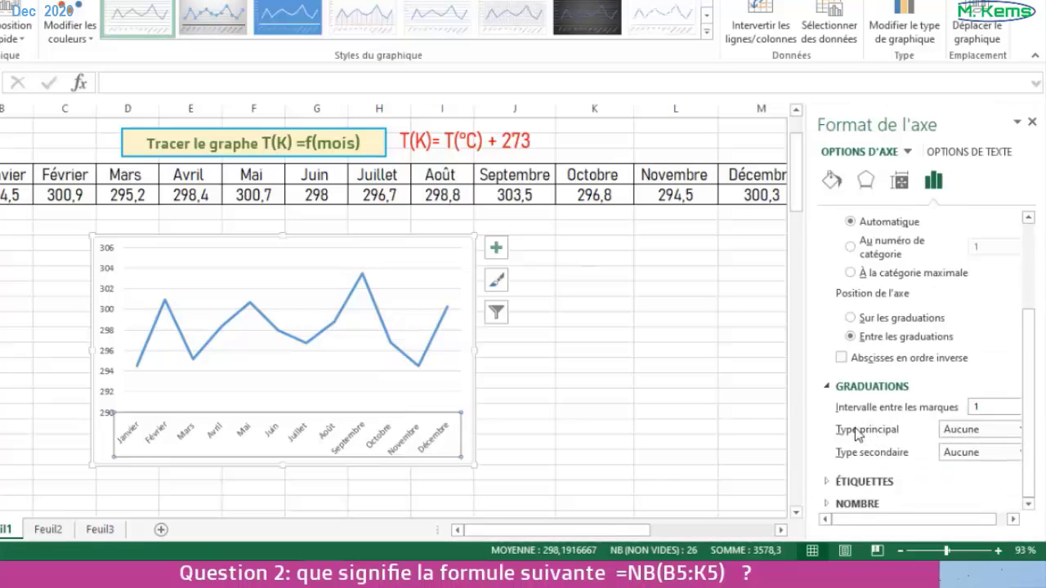
pyautogui.moveTo(939, 518); pyautogui.dragTo(967, 515)
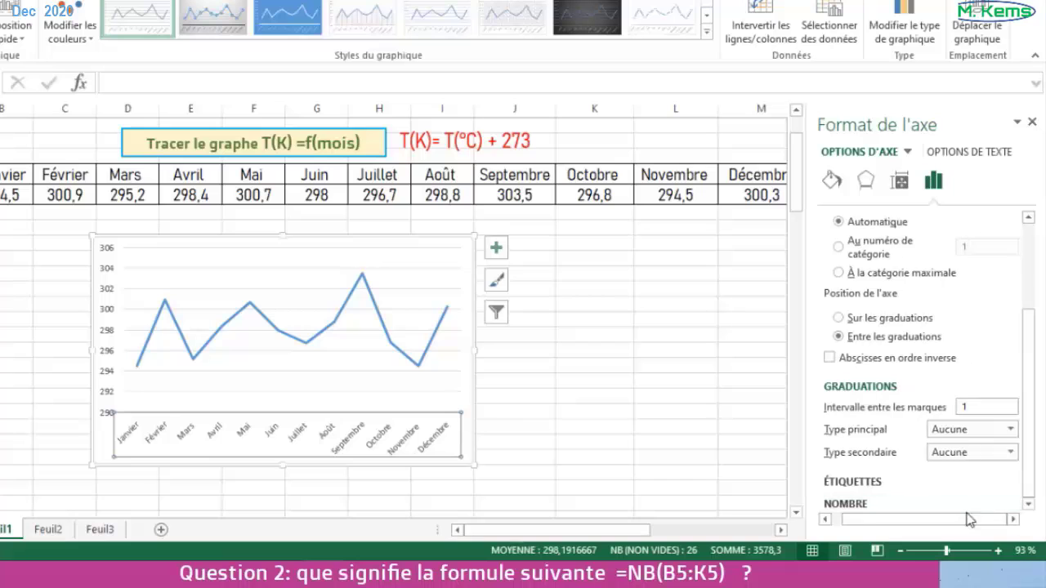
pyautogui.click(1010, 429)
pyautogui.click(962, 478)
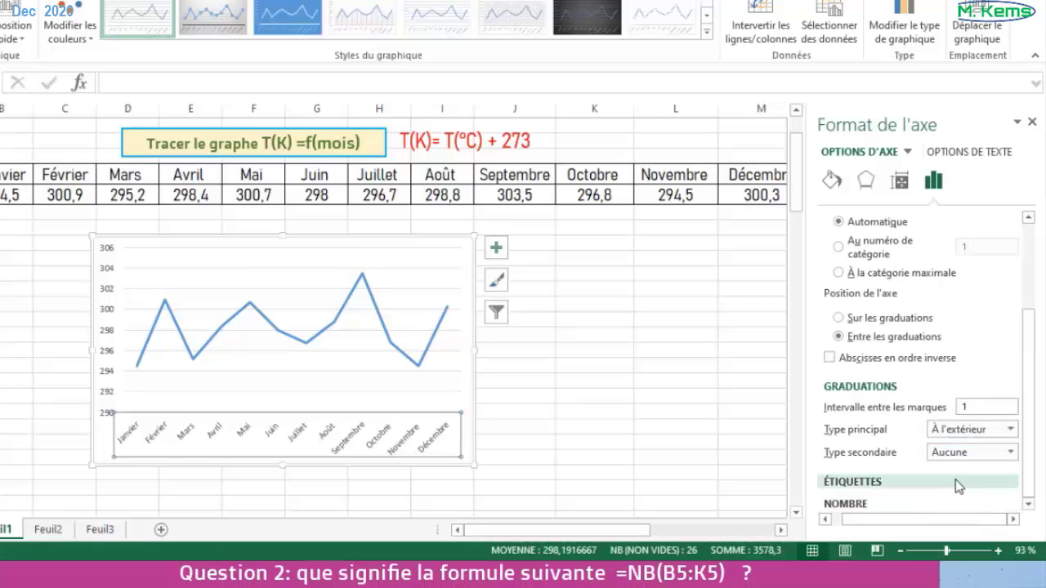
# - Format the horizontal axis line as solid black with a width of 2 pt
pyautogui.click(833, 181)
pyautogui.click(847, 240)
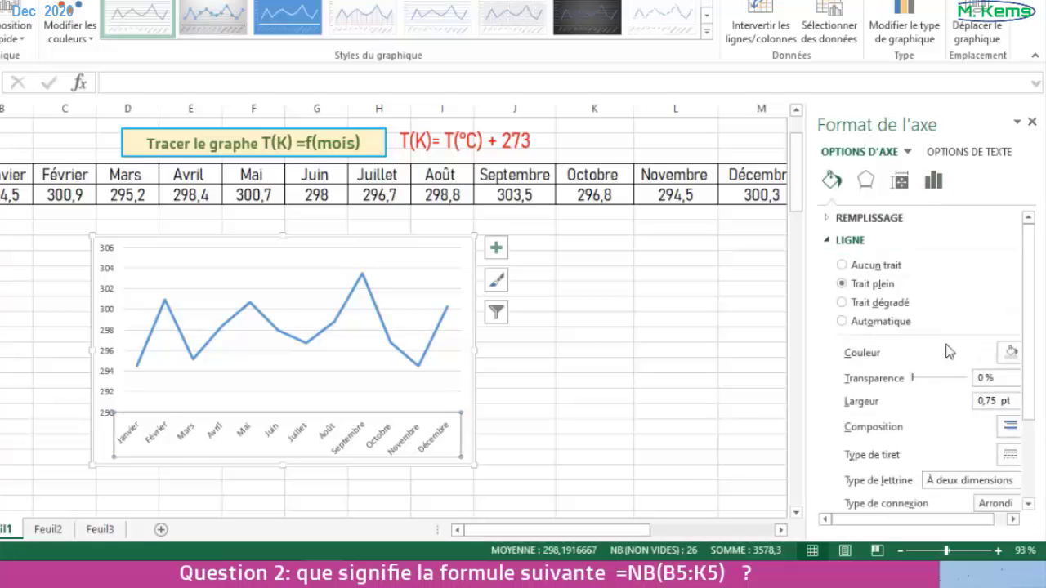
pyautogui.click(1013, 353)
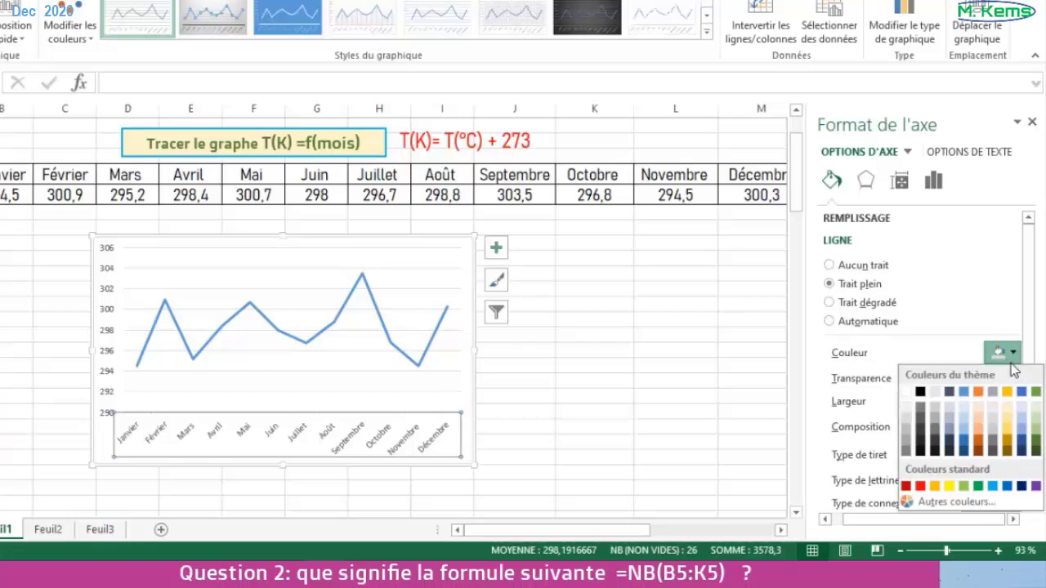
pyautogui.click(920, 391)
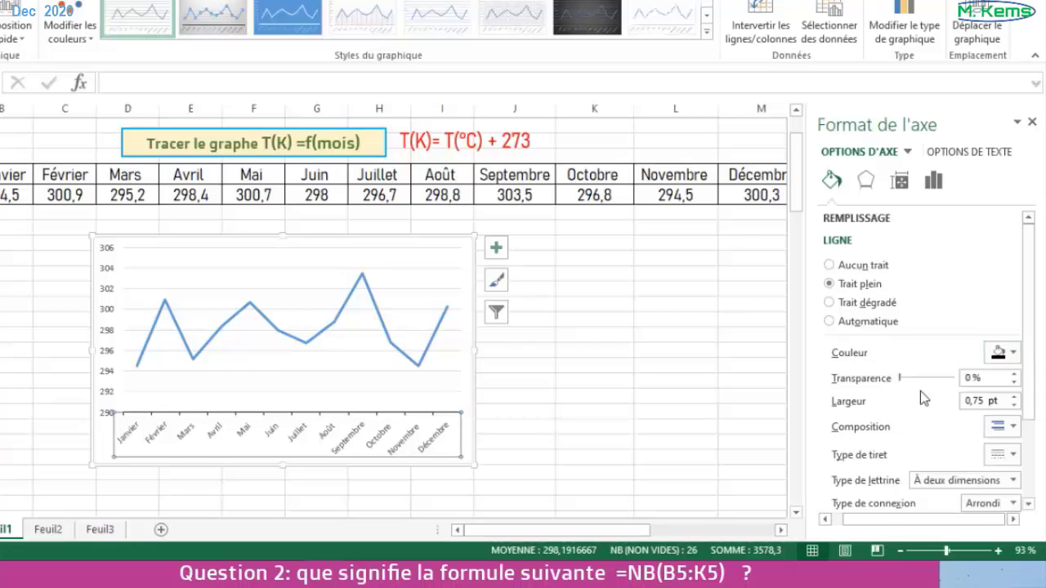
pyautogui.click(1015, 398)
pyautogui.click(1014, 397)
pyautogui.click(1014, 397)
pyautogui.click(1014, 397)
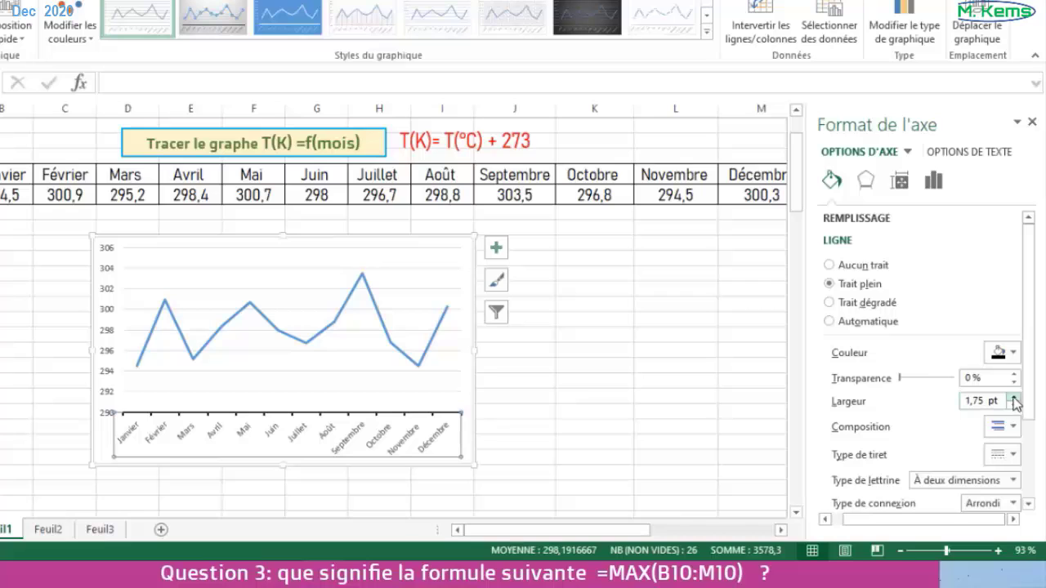
pyautogui.click(1014, 398)
# - Give the horizontal axis line an open arrow at its end and add primary gridlines for that axis
pyautogui.scroll(-3, 951, 431)
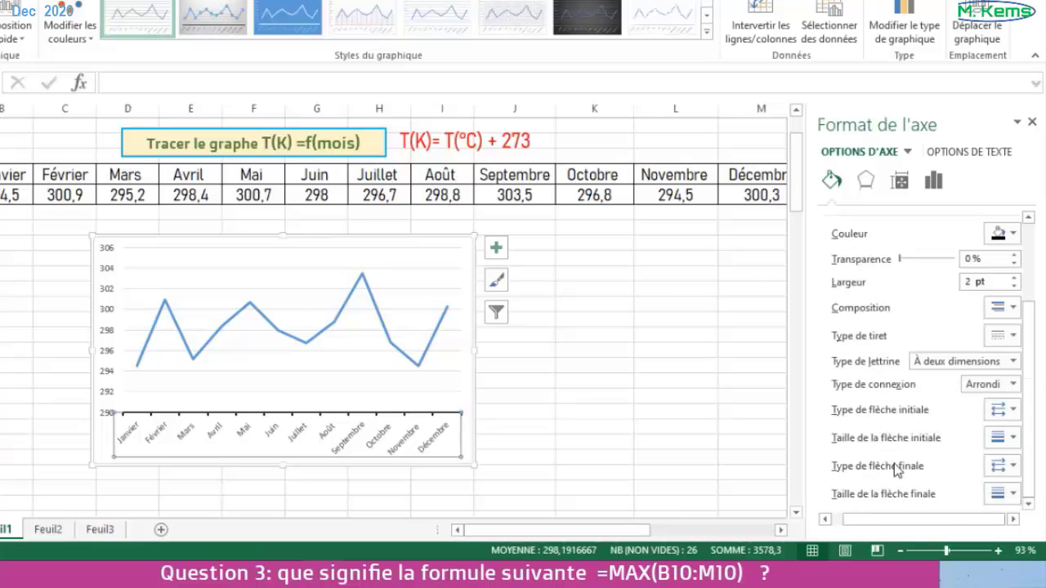
pyautogui.click(1011, 467)
pyautogui.click(1027, 496)
pyautogui.scroll(3, 965, 359)
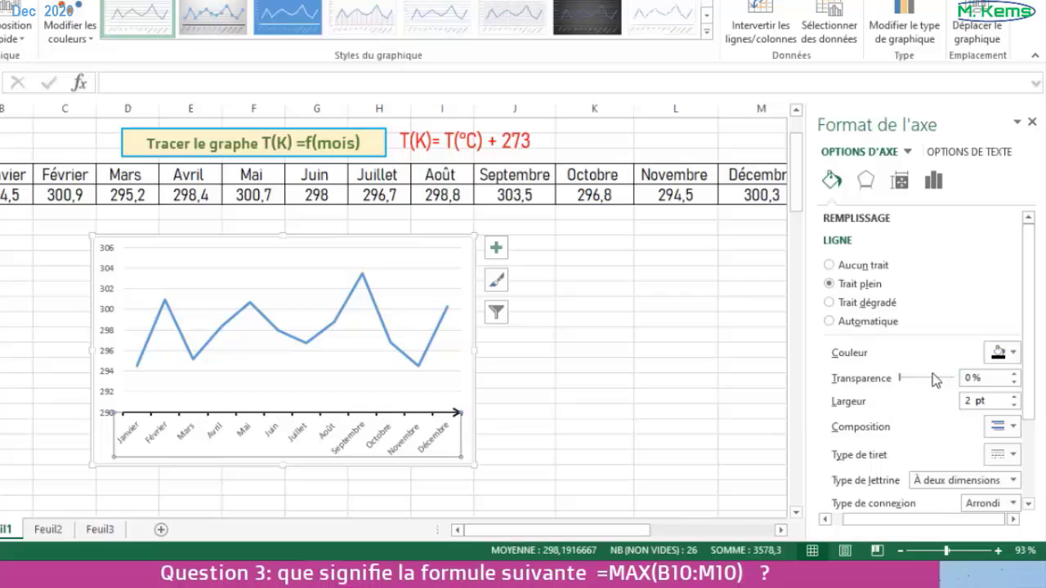
pyautogui.rightClick(434, 442)
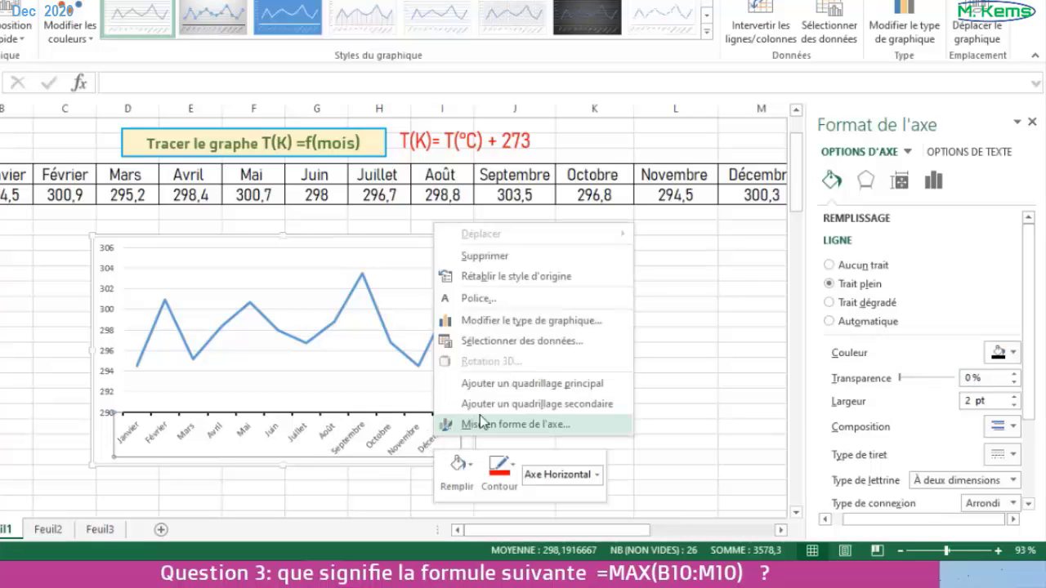
pyautogui.click(543, 384)
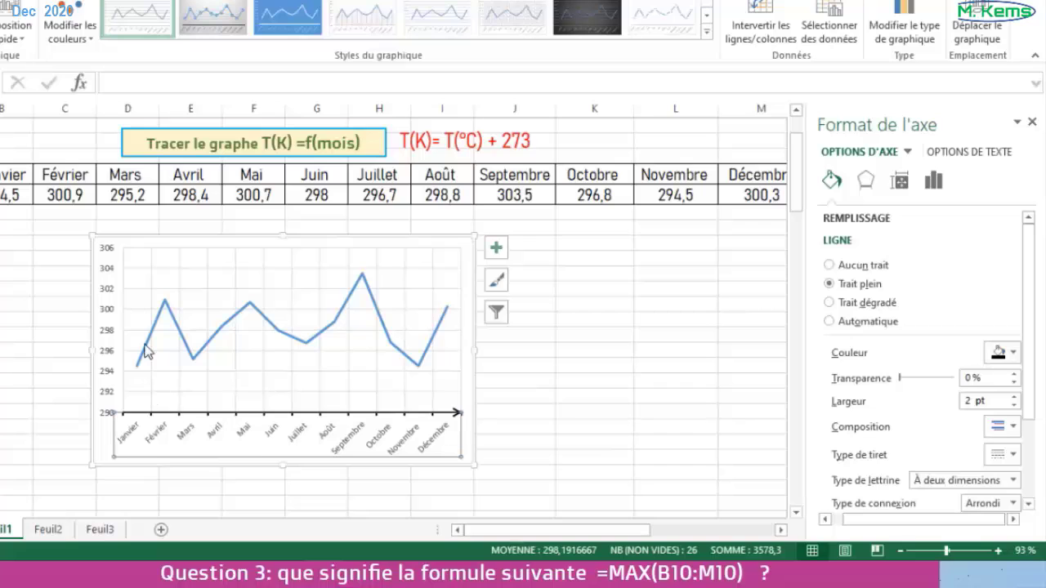
# - Set the major tick marks of the chart's vertical temperature axis to outside (À l'extérieur)
pyautogui.click(106, 318)
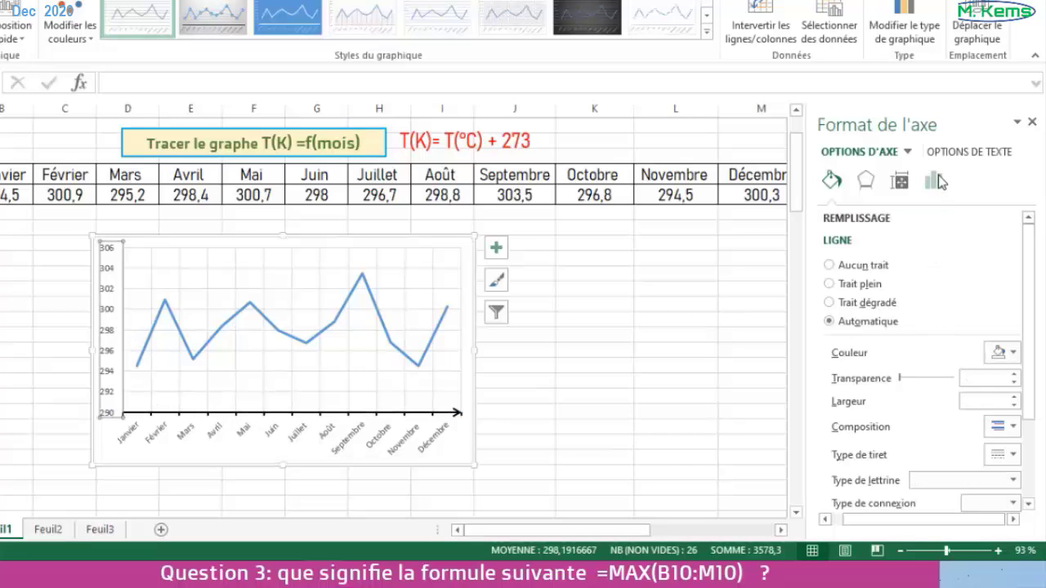
pyautogui.click(937, 182)
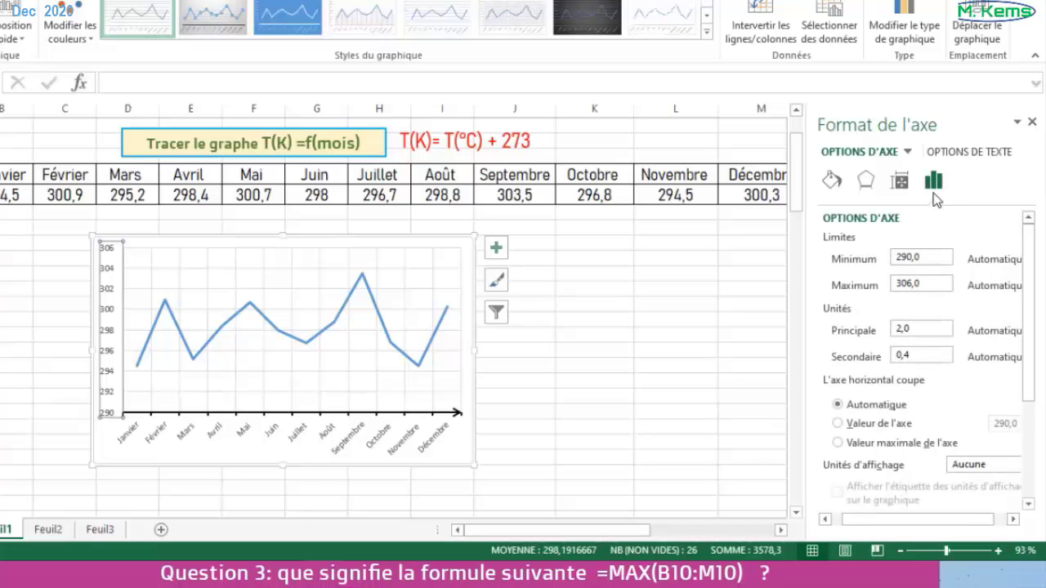
pyautogui.scroll(-5, 957, 319)
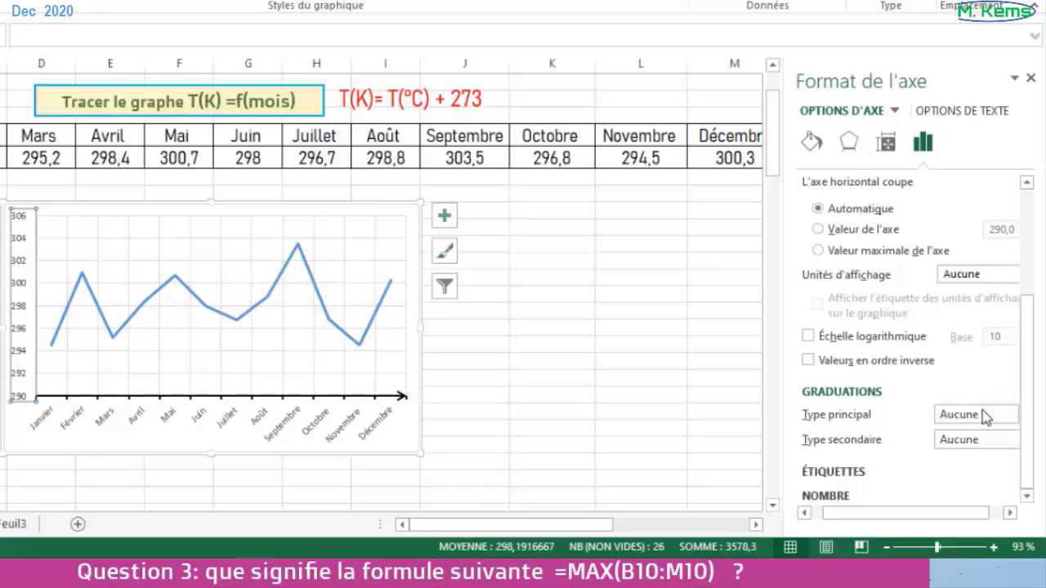
pyautogui.click(988, 417)
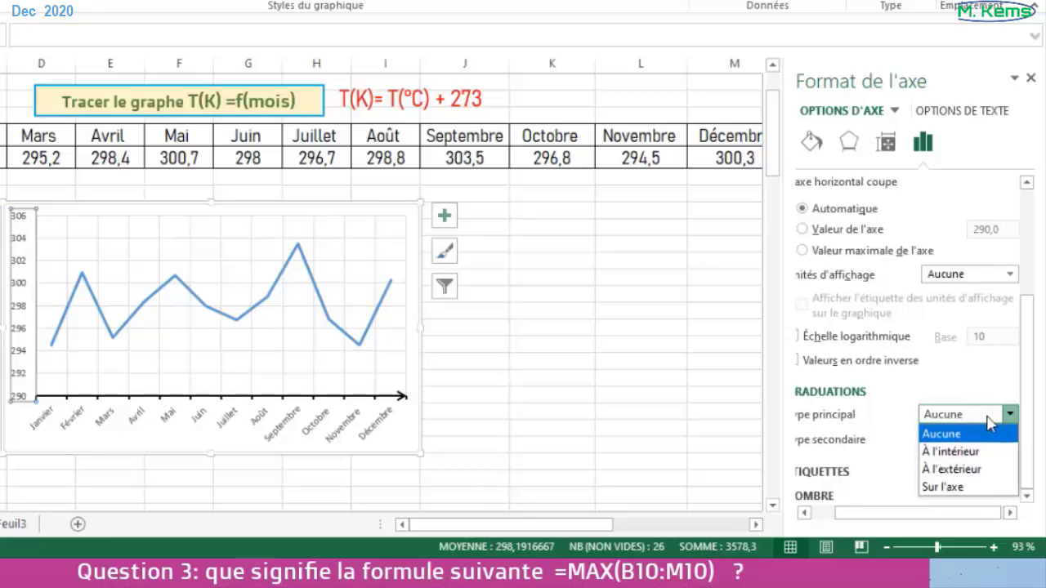
pyautogui.click(949, 470)
# - Format the vertical axis line as black, 2 pt wide, with an open arrow at its end
pyautogui.click(811, 143)
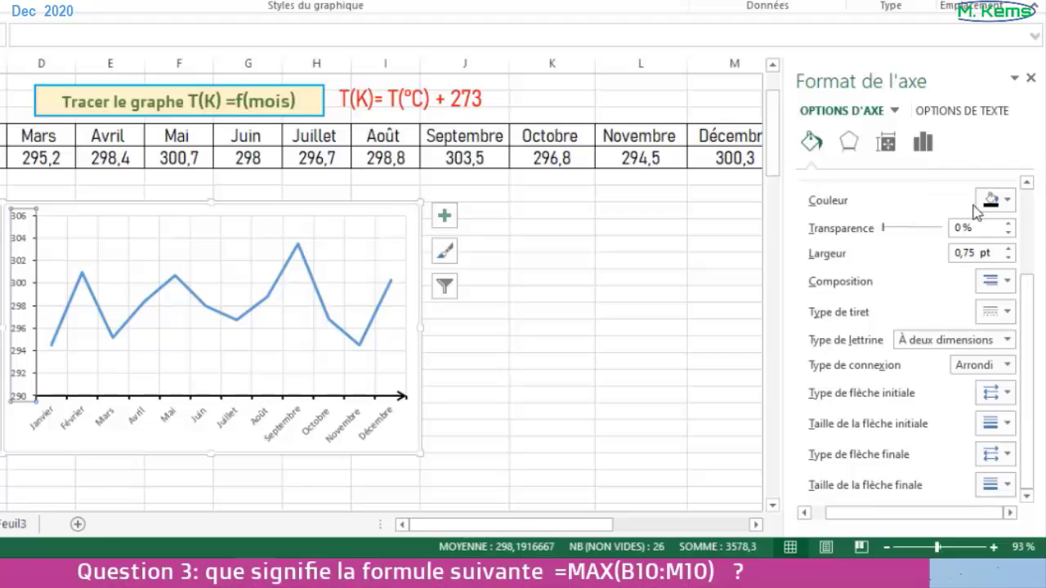
pyautogui.click(1010, 250)
pyautogui.click(1009, 250)
pyautogui.click(1009, 249)
pyautogui.click(1008, 249)
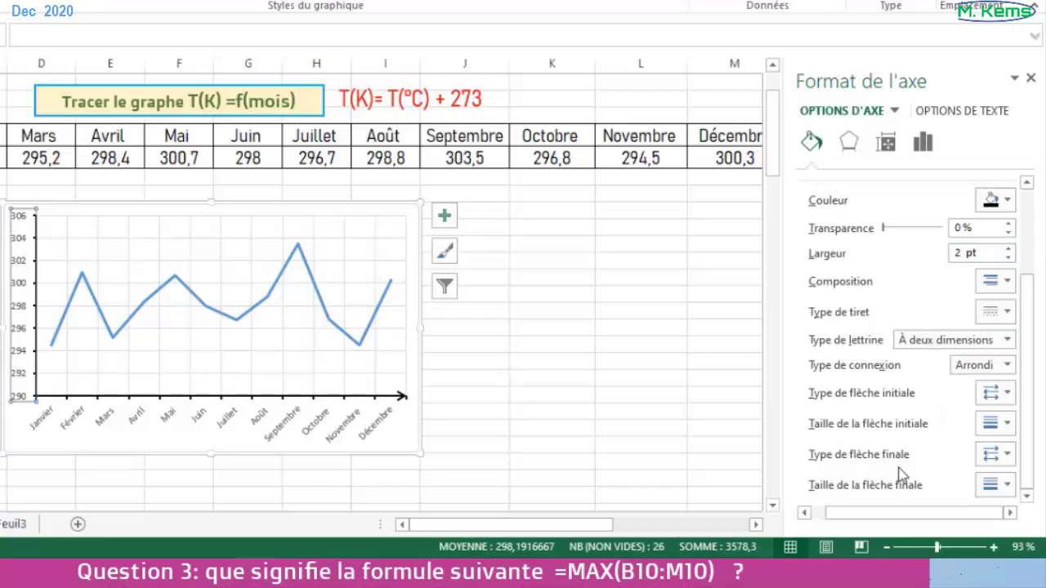
pyautogui.click(1007, 455)
pyautogui.click(1028, 485)
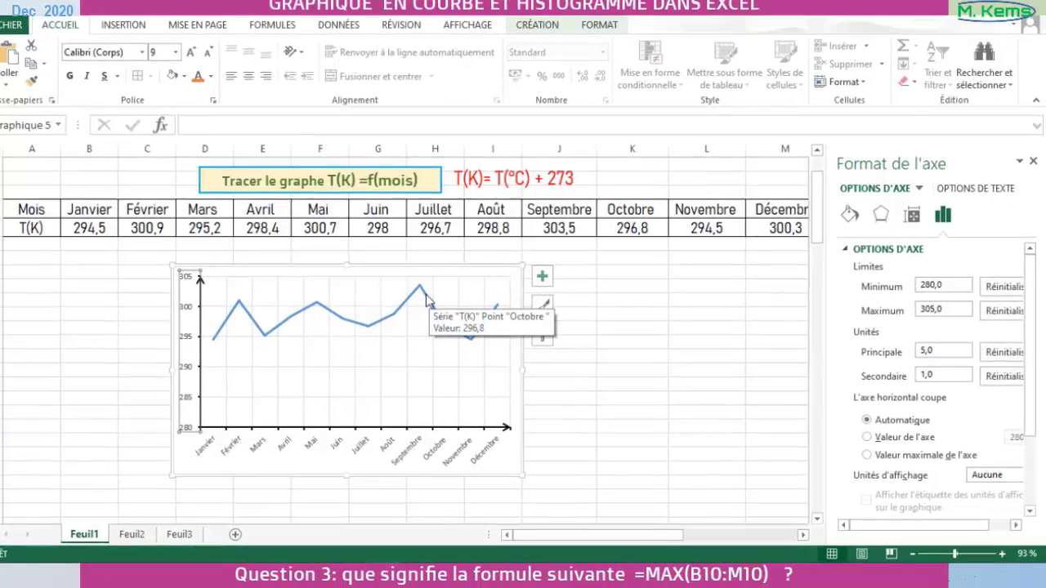
# - Give the T(K) line series predefined (Prédéfini) diamond markers of size 7
pyautogui.click(438, 304)
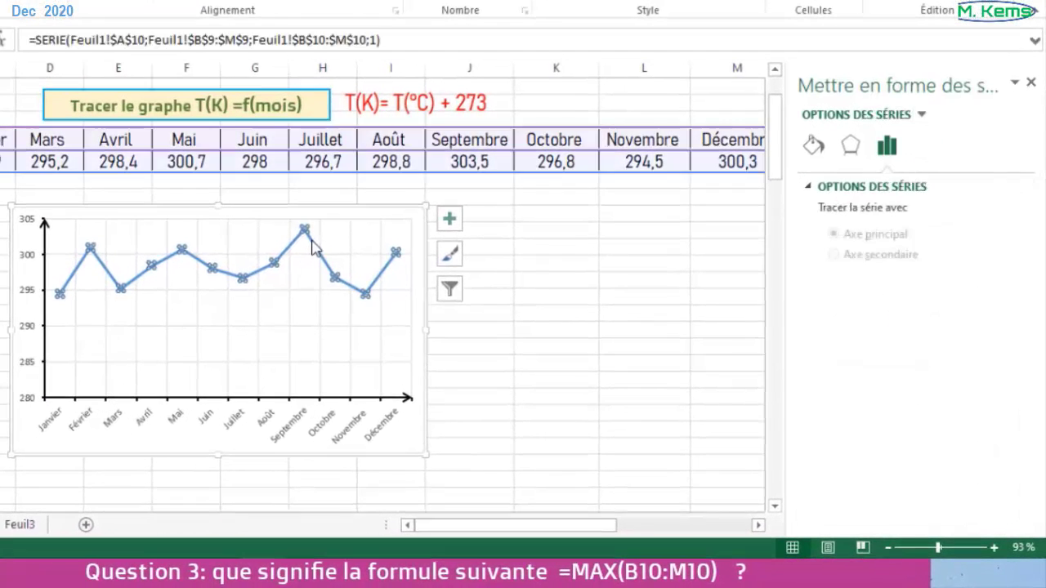
pyautogui.click(814, 147)
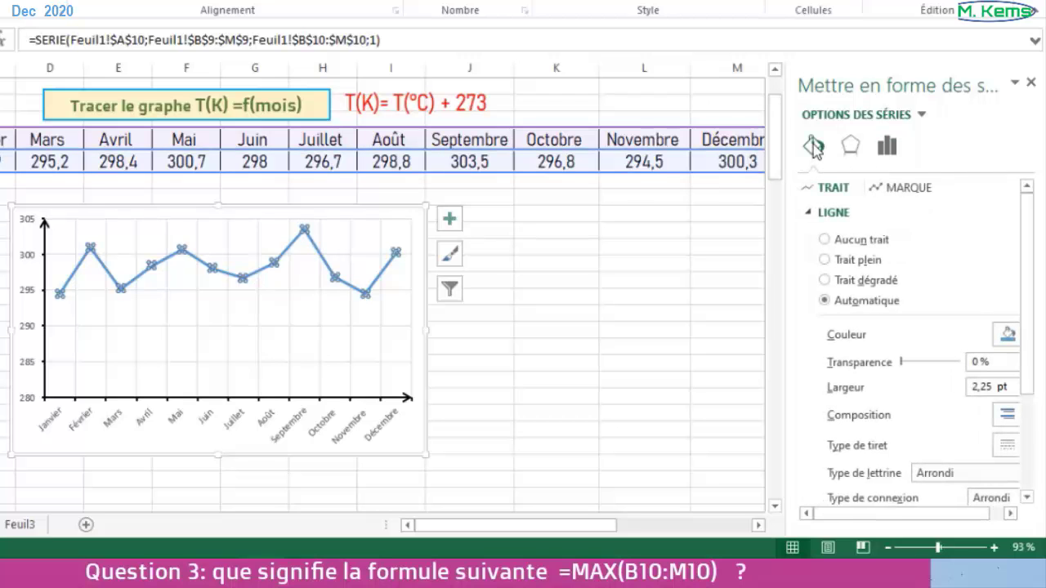
pyautogui.click(913, 195)
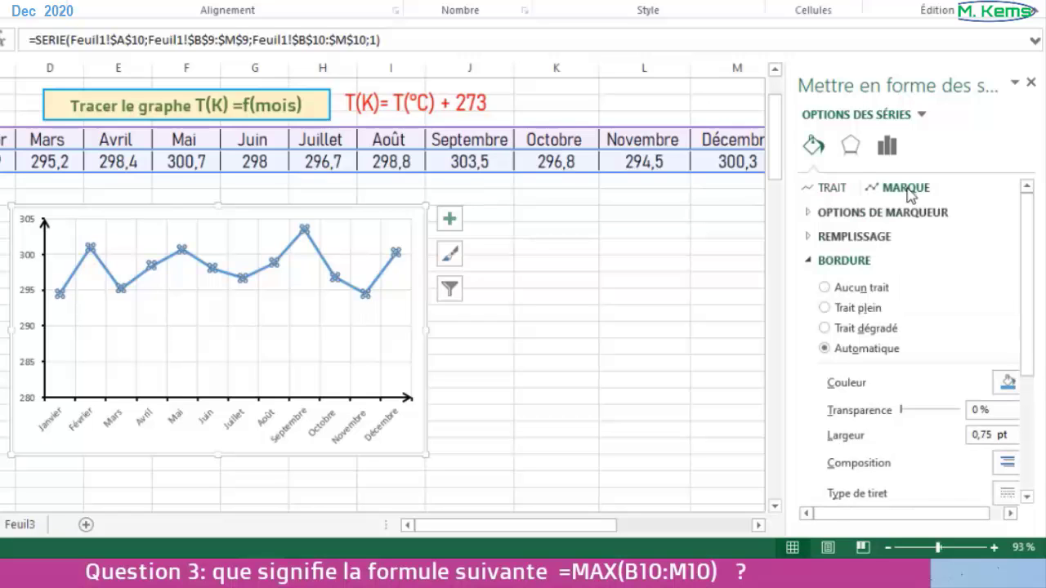
pyautogui.click(847, 213)
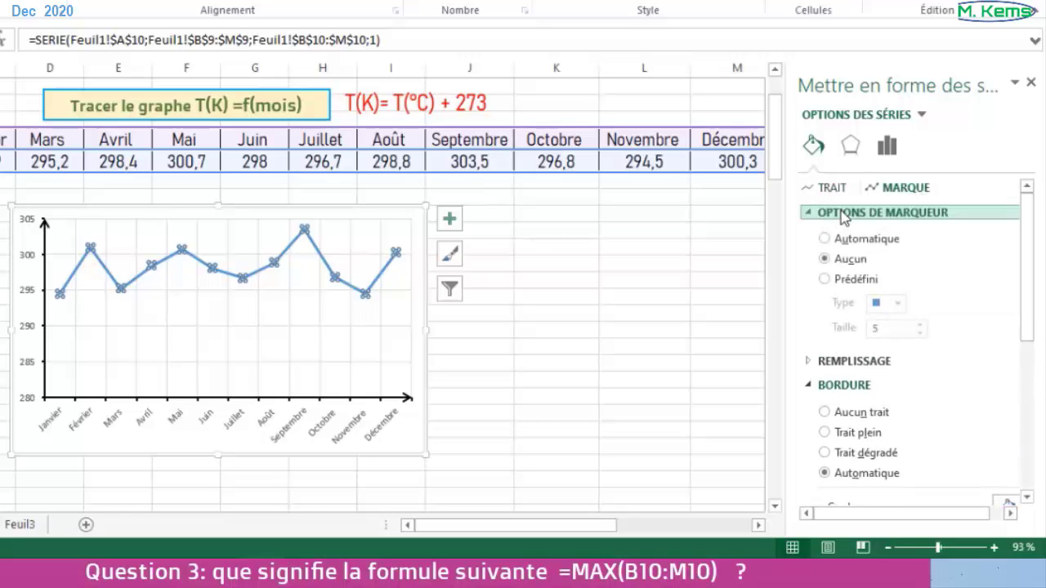
pyautogui.click(829, 279)
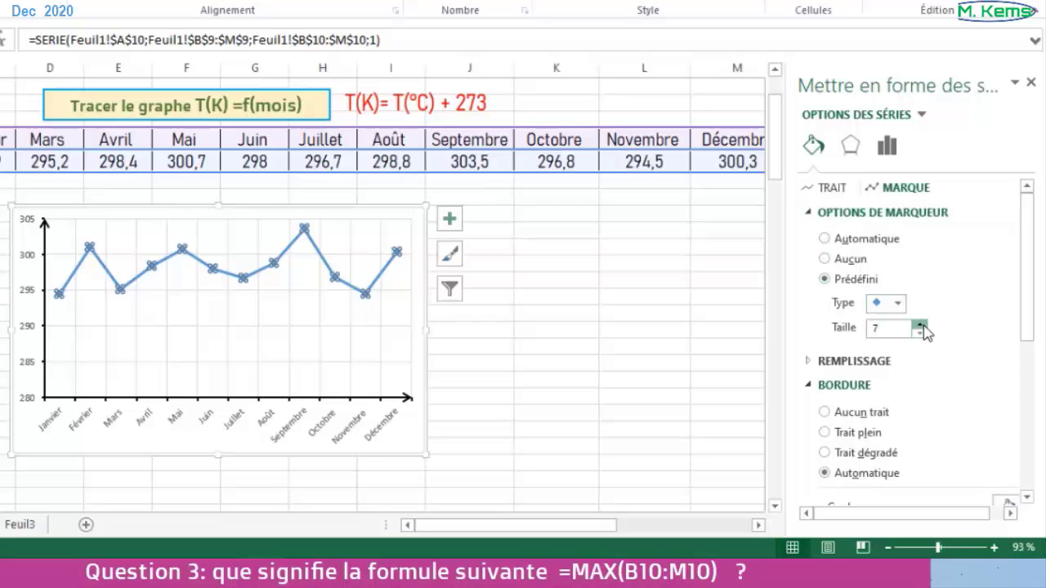
# - Enlarge the chart to about the end of column J and down to about row 32, collapsing the ribbon for more room
pyautogui.click(407, 305)
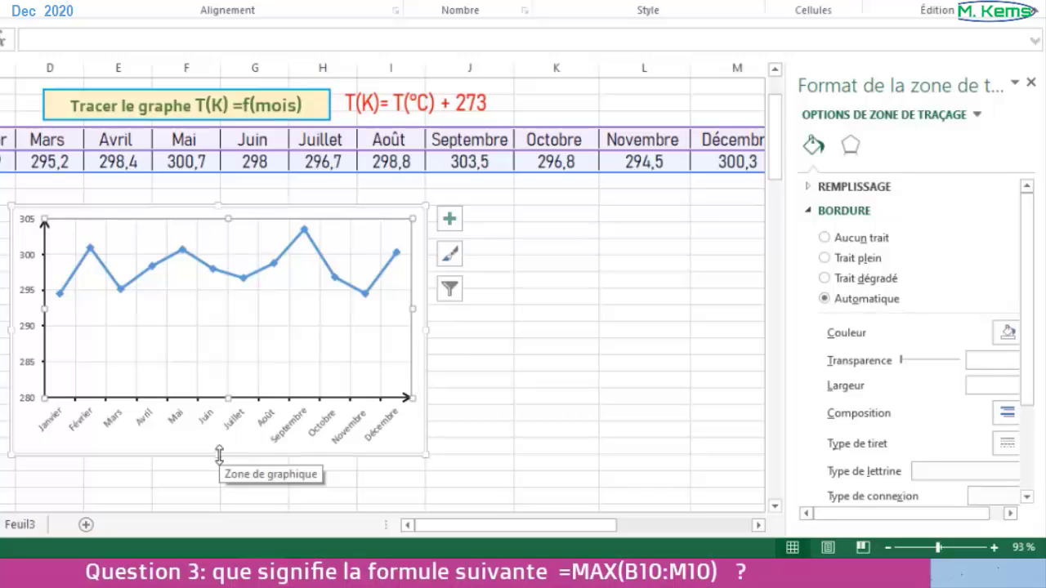
pyautogui.moveTo(220, 454); pyautogui.dragTo(217, 488)
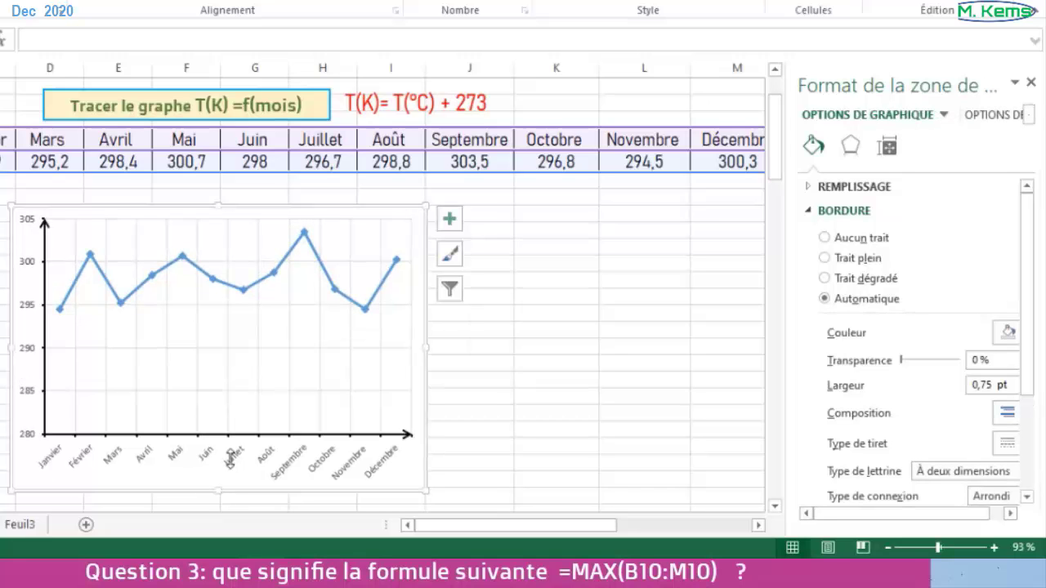
pyautogui.click(1037, 17)
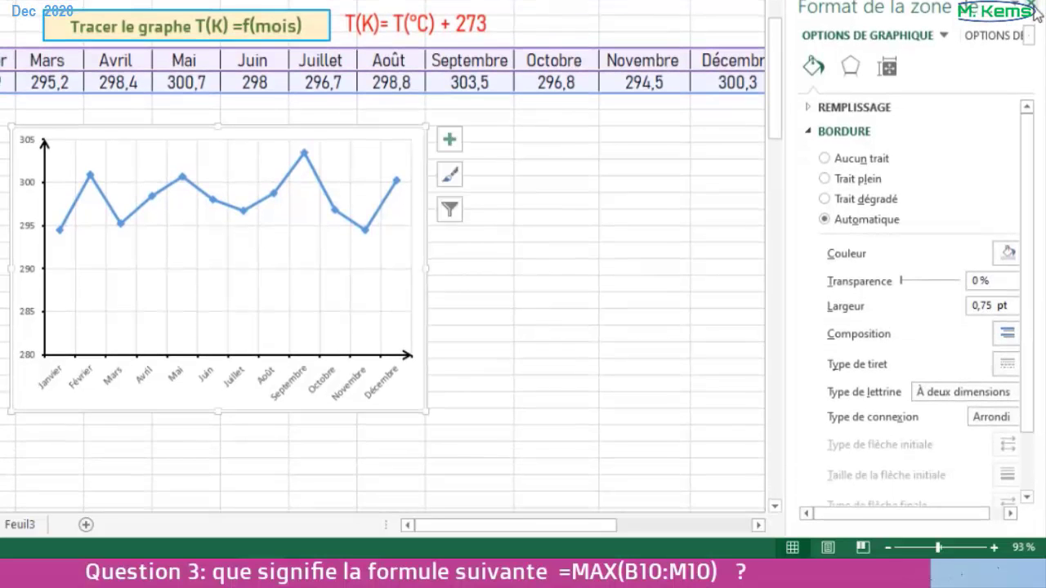
pyautogui.moveTo(426, 268); pyautogui.dragTo(513, 267)
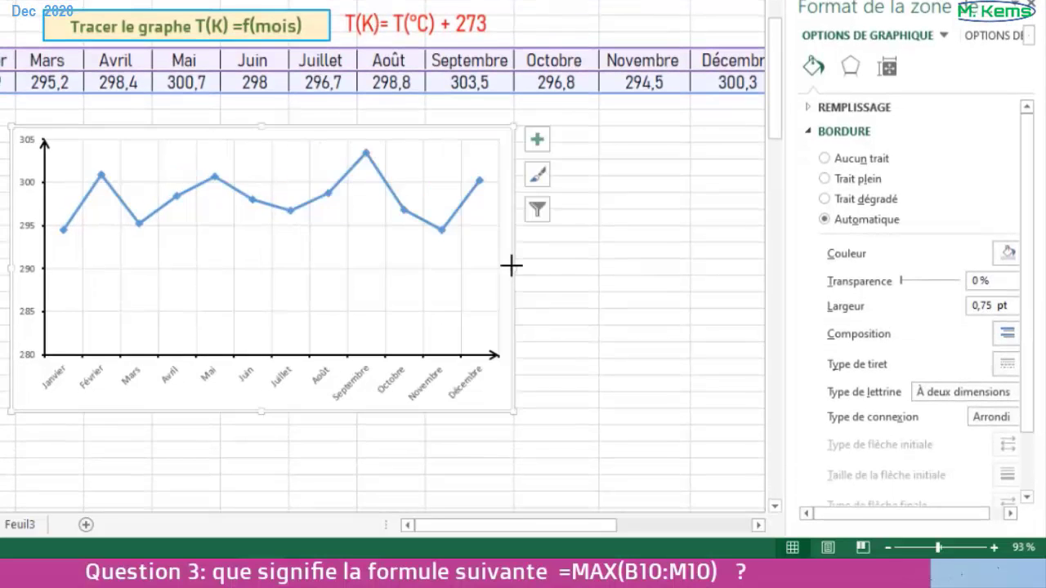
pyautogui.moveTo(262, 411); pyautogui.dragTo(262, 452)
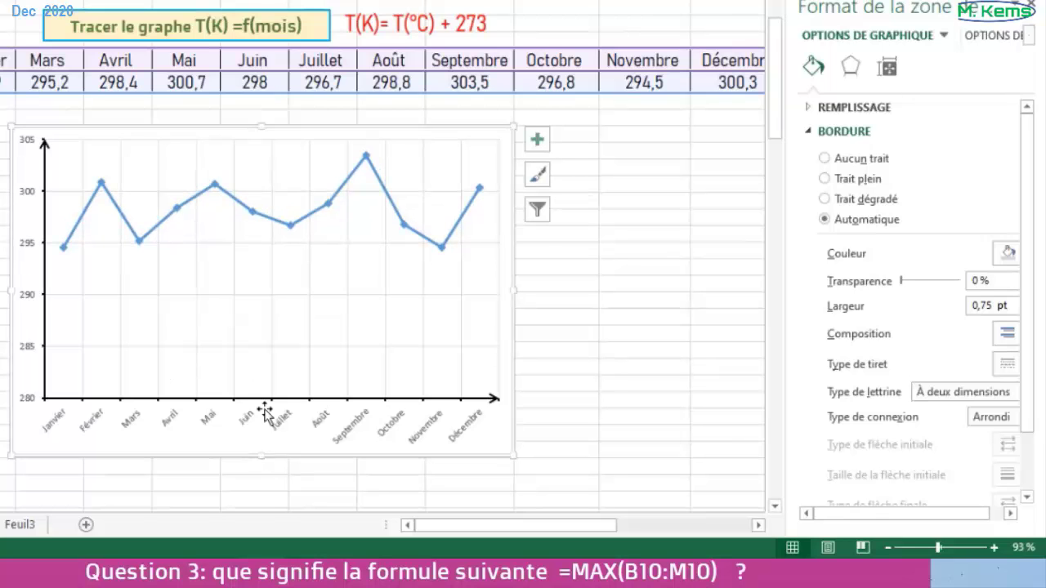
# - Set the month labels on the line chart's horizontal axis to Arial Narrow, size 11
pyautogui.click(130, 423)
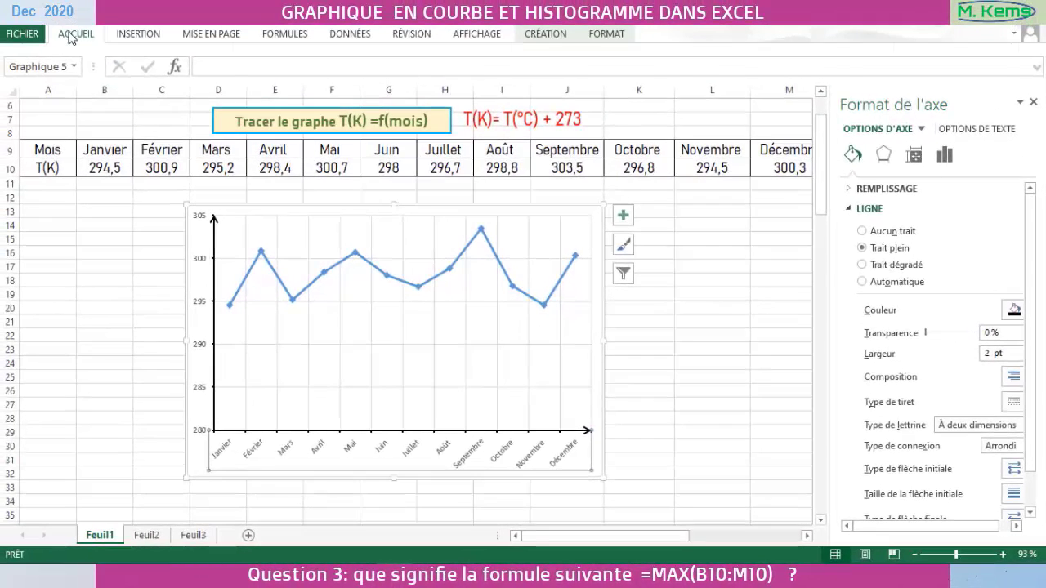
pyautogui.click(72, 35)
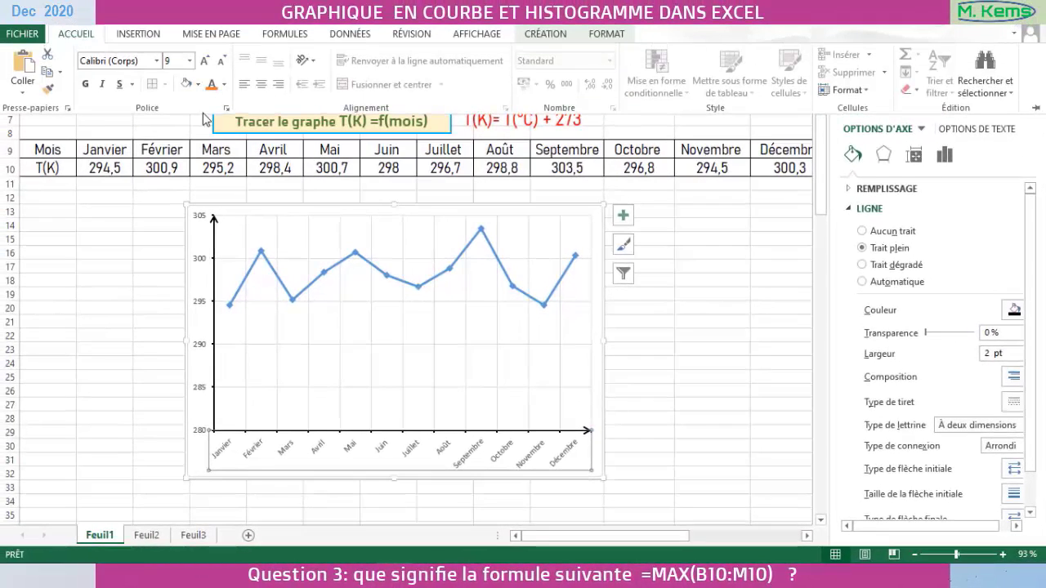
pyautogui.click(227, 109)
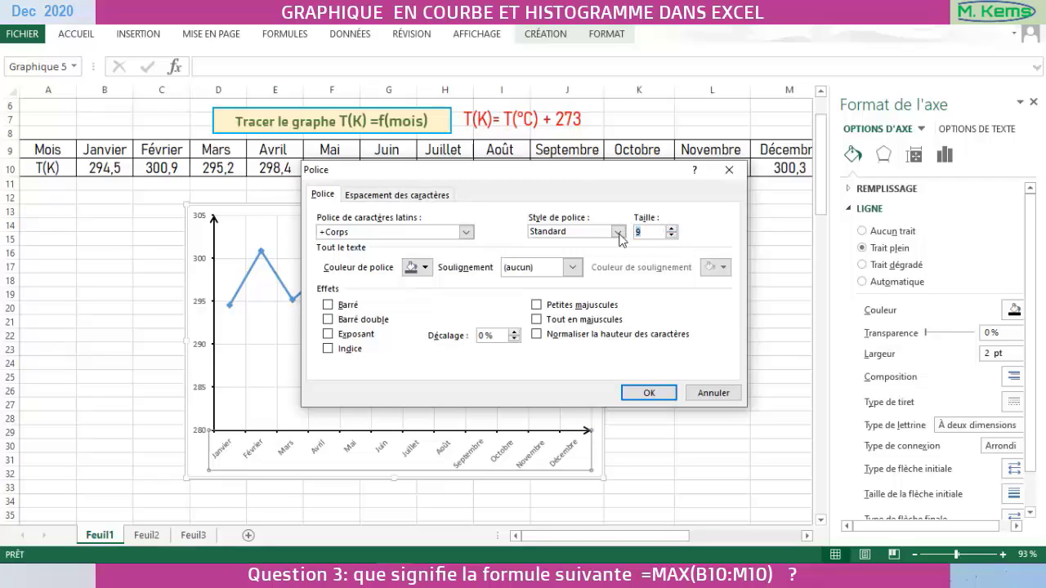
pyautogui.write('11')
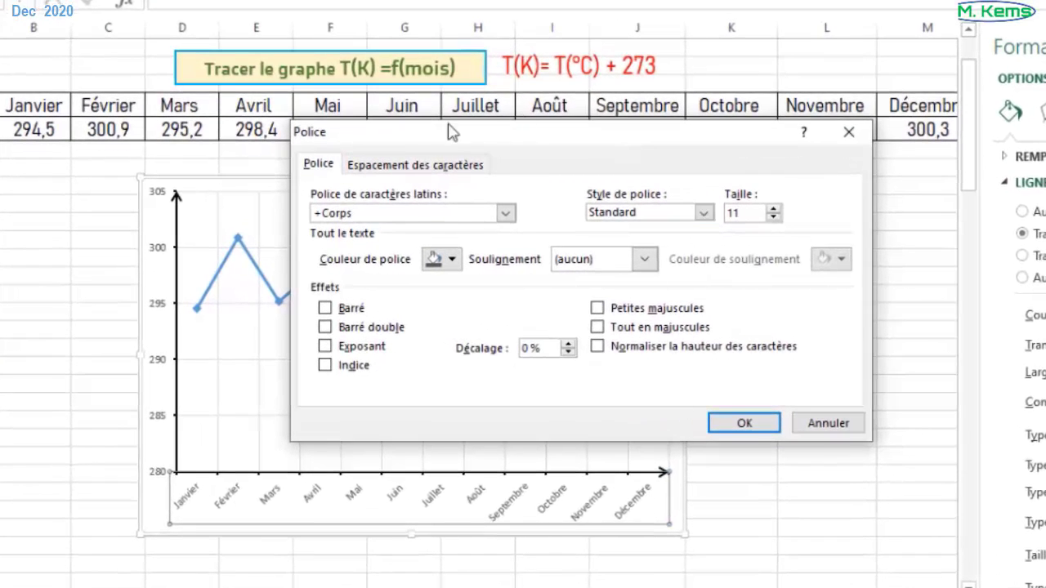
pyautogui.click(507, 213)
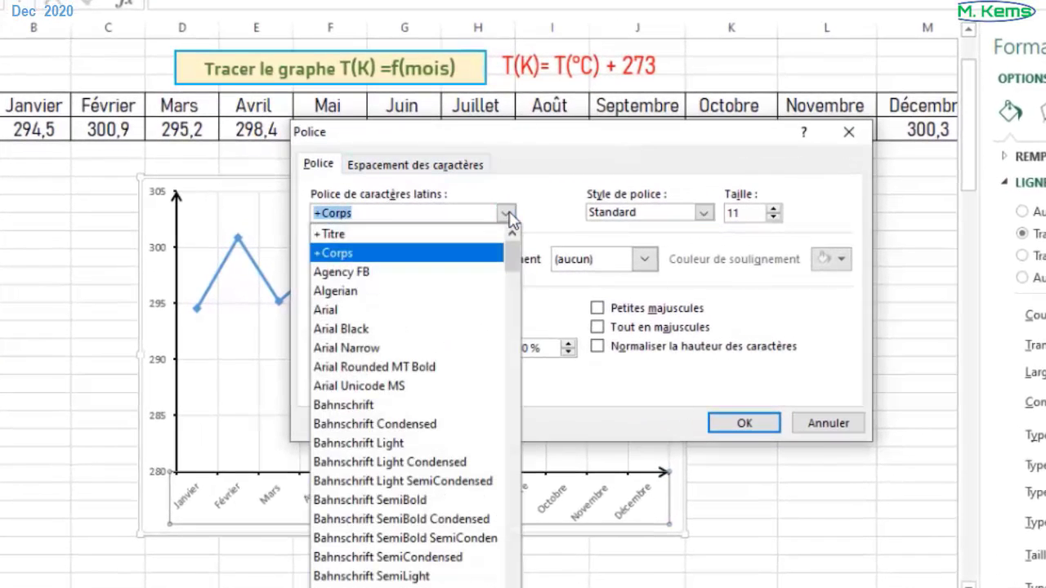
pyautogui.press('Escape')
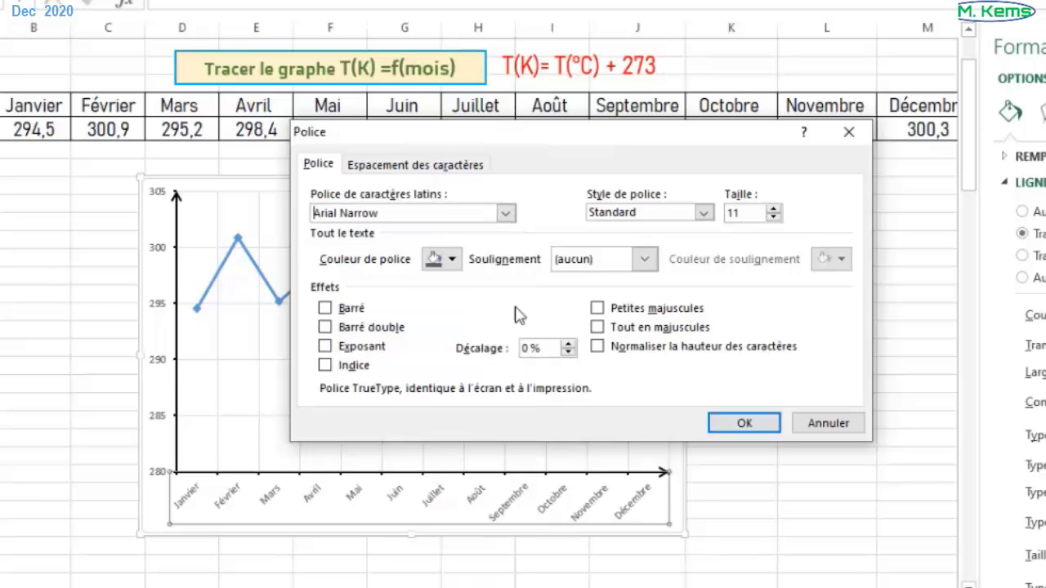
pyautogui.click(742, 423)
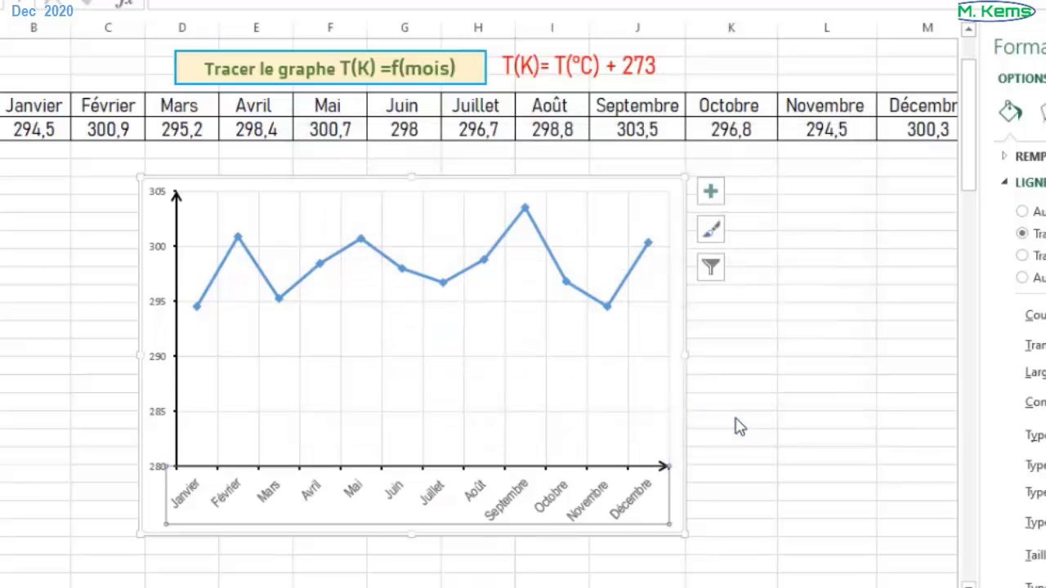
# - Set the temperature labels on the line chart's vertical axis to Arial Narrow, size 10
pyautogui.click(160, 256)
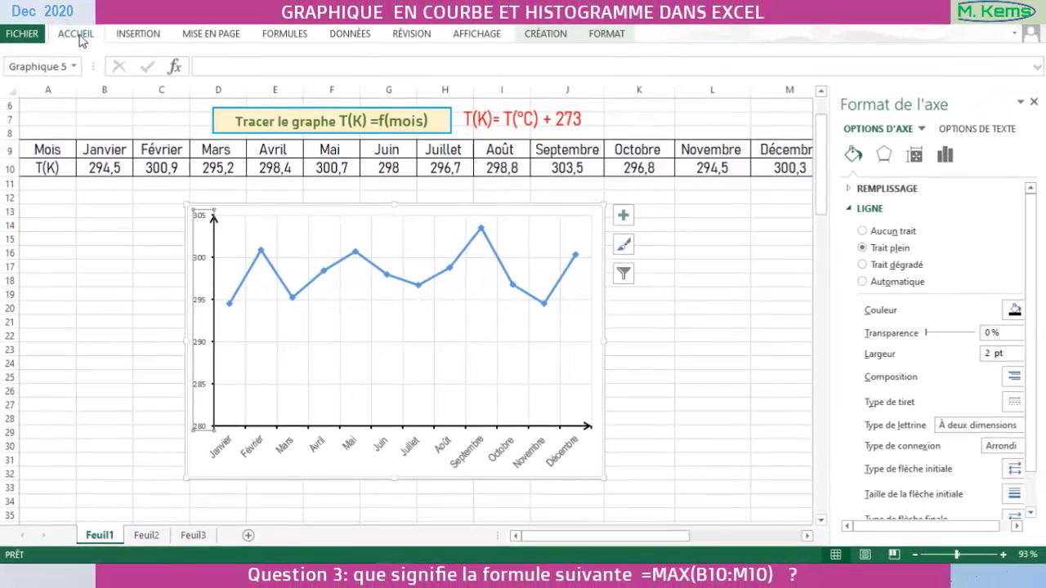
pyautogui.click(79, 35)
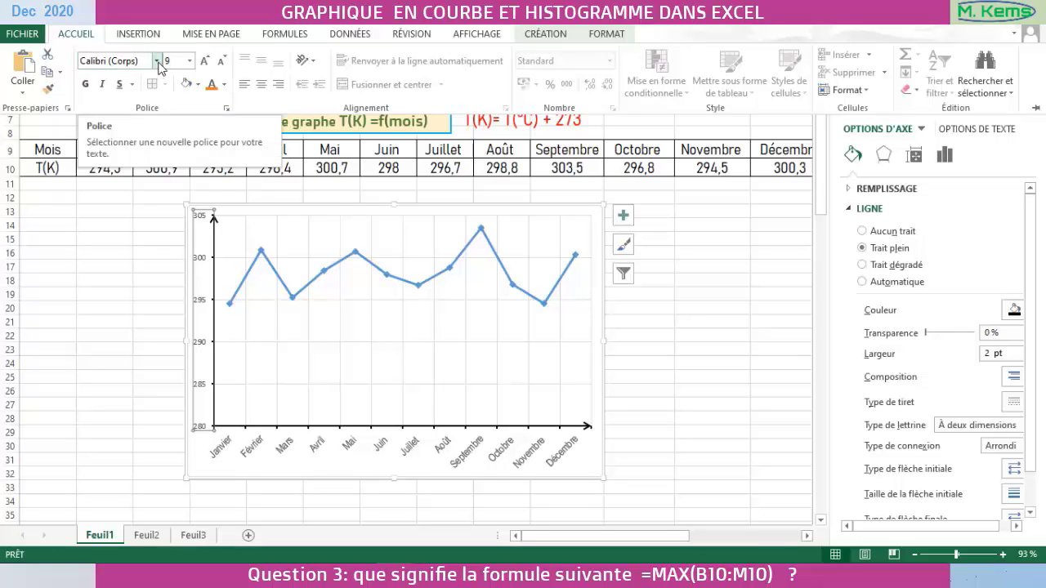
pyautogui.click(227, 108)
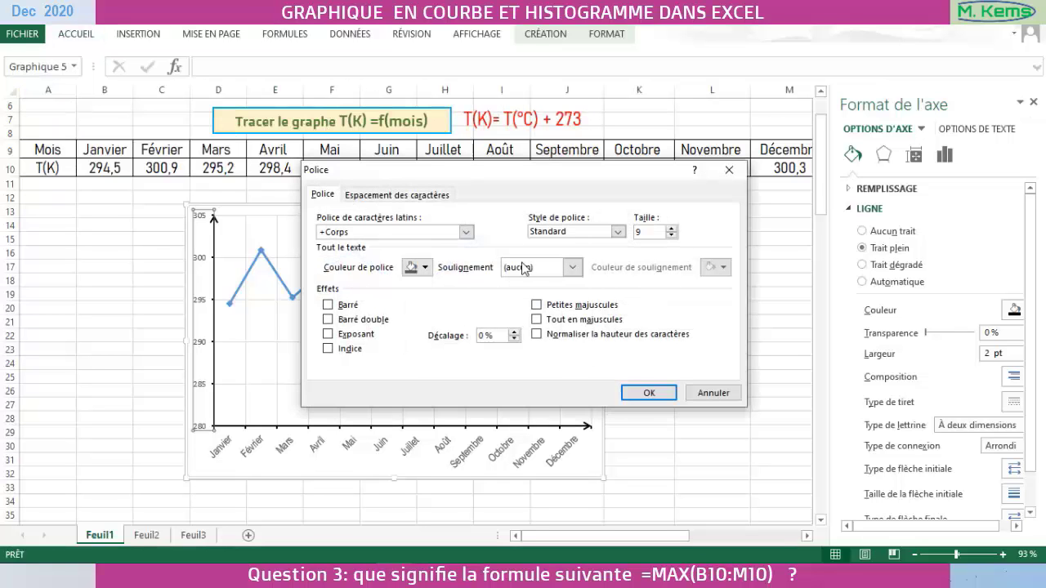
pyautogui.click(671, 228)
pyautogui.click(354, 219)
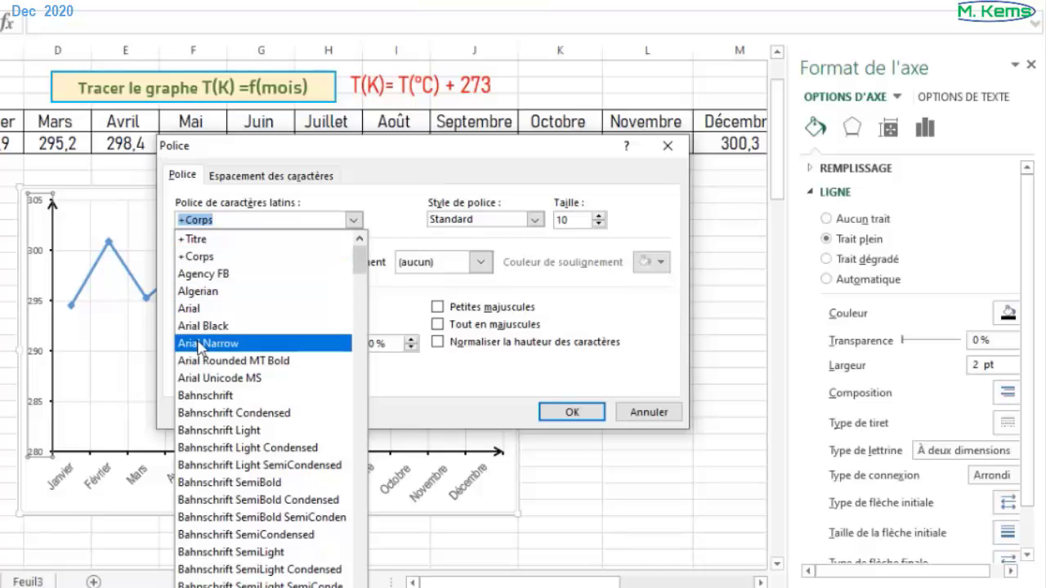
pyautogui.click(201, 345)
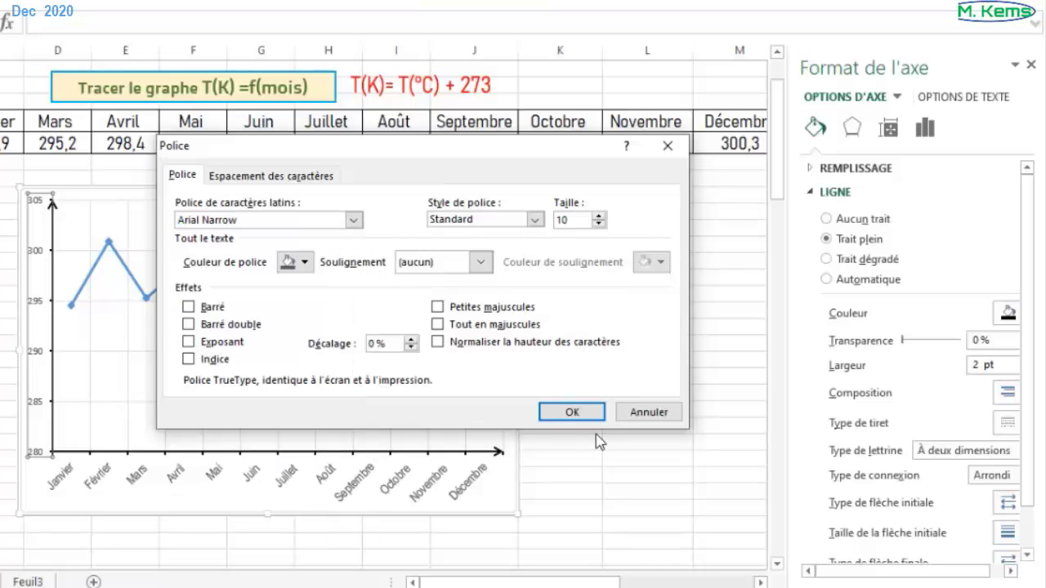
pyautogui.click(572, 414)
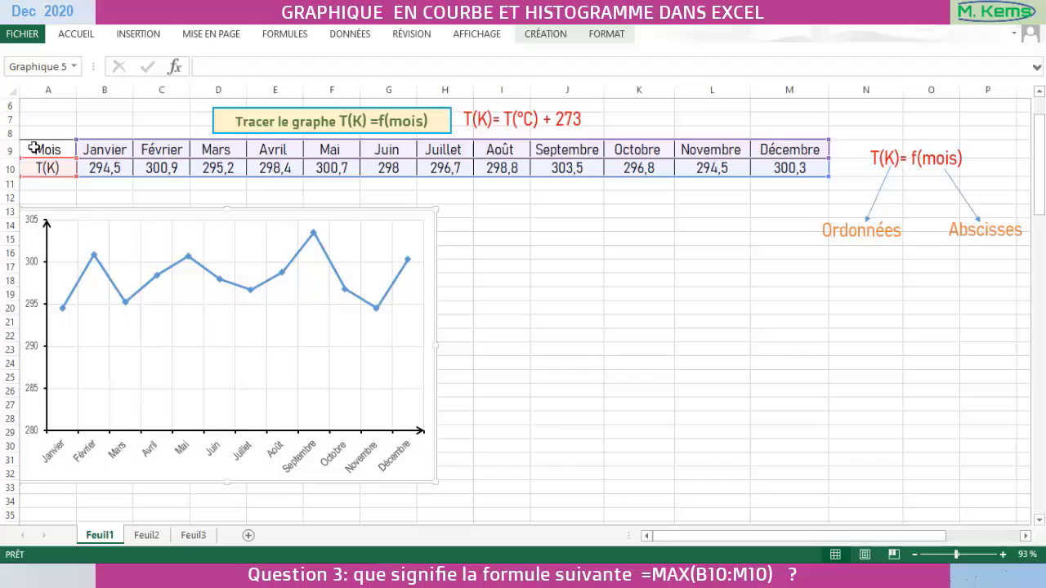
# - Insert a clustered column chart (Histogramme groupé) from A9:M10 and place it beside the line chart, clear of it
pyautogui.moveTo(36, 152); pyautogui.dragTo(780, 164)
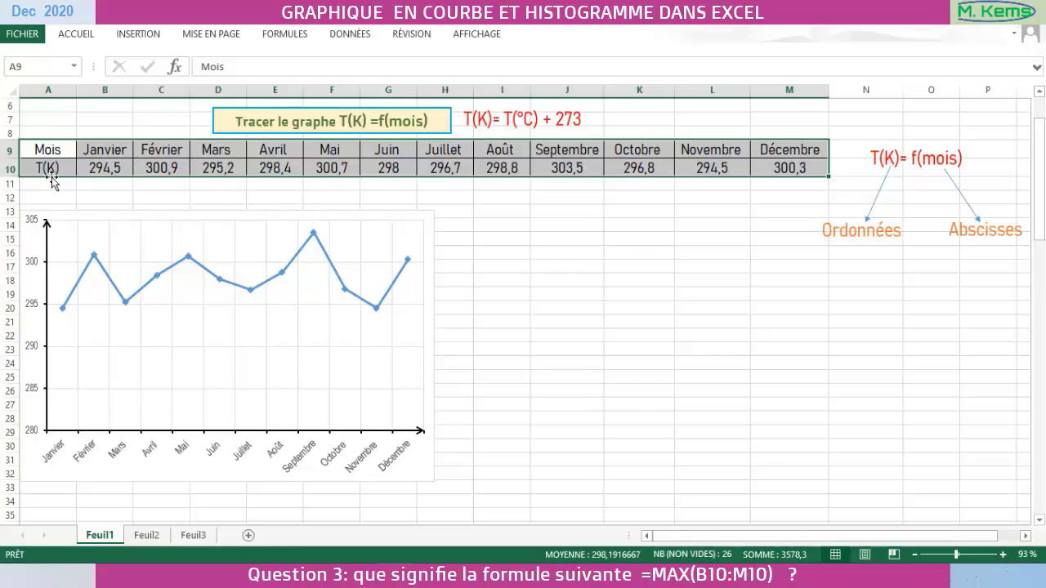
pyautogui.click(153, 36)
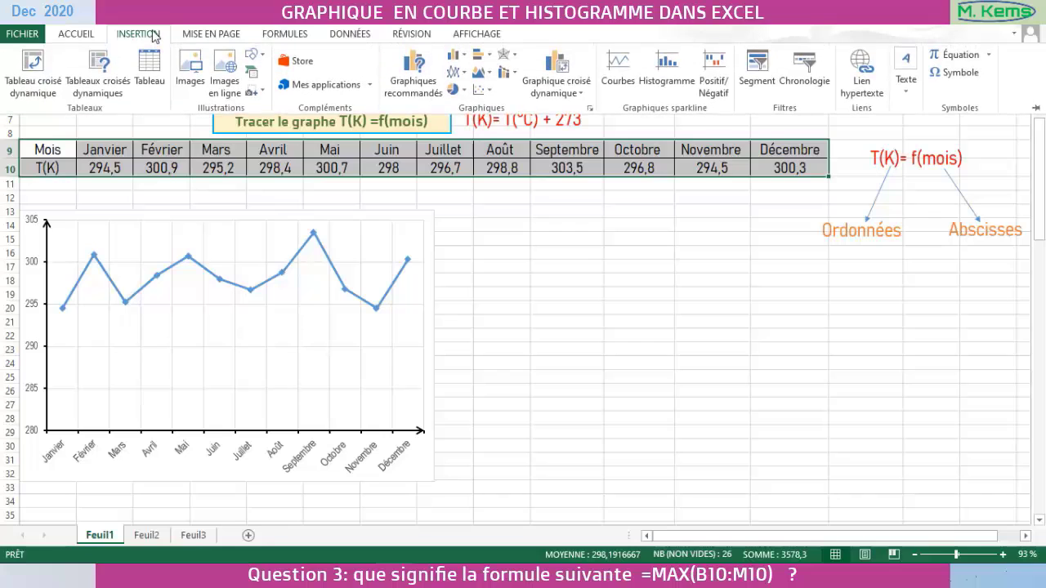
pyautogui.click(589, 109)
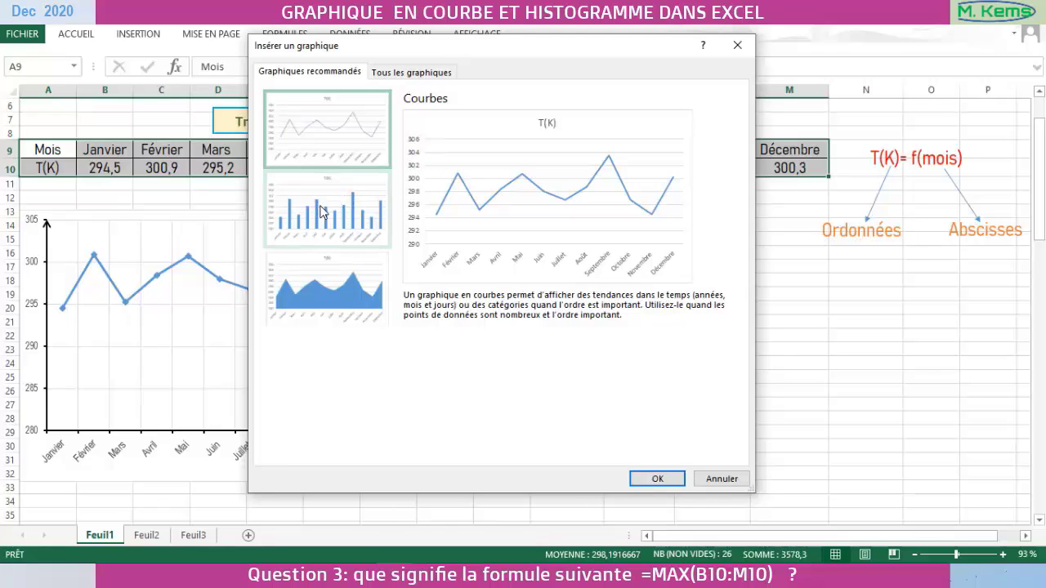
pyautogui.click(323, 212)
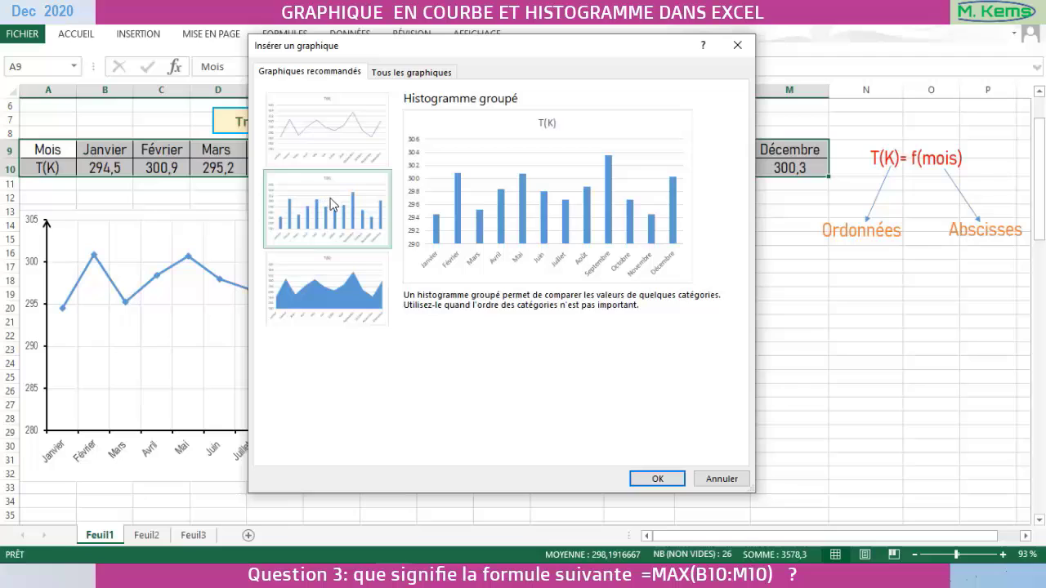
pyautogui.click(658, 479)
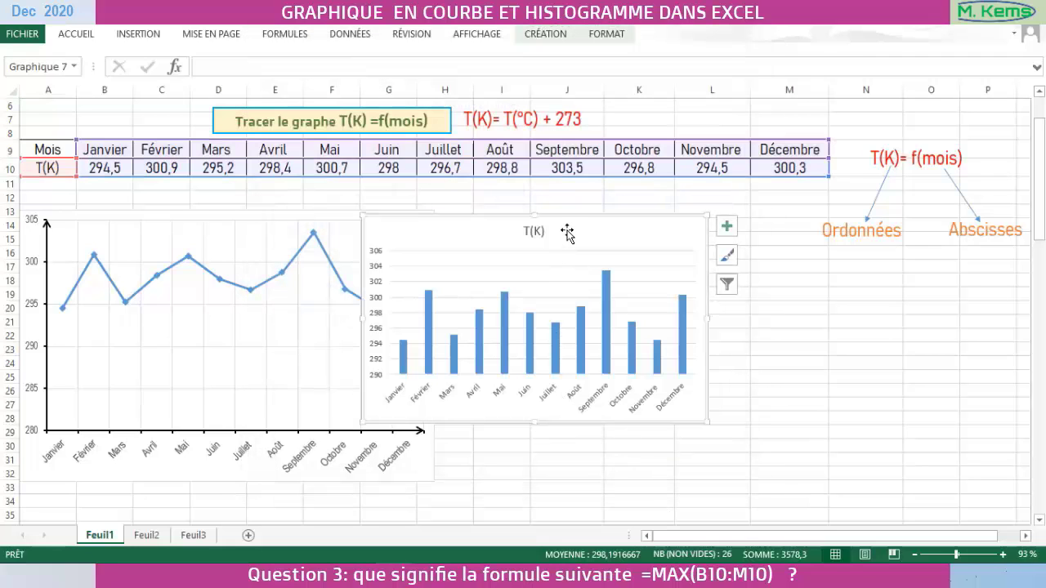
pyautogui.moveTo(570, 220); pyautogui.dragTo(670, 216)
# - Delete the histogram's T(K) title and enlarge the chart down to about row 32 and across into column N
pyautogui.click(636, 224)
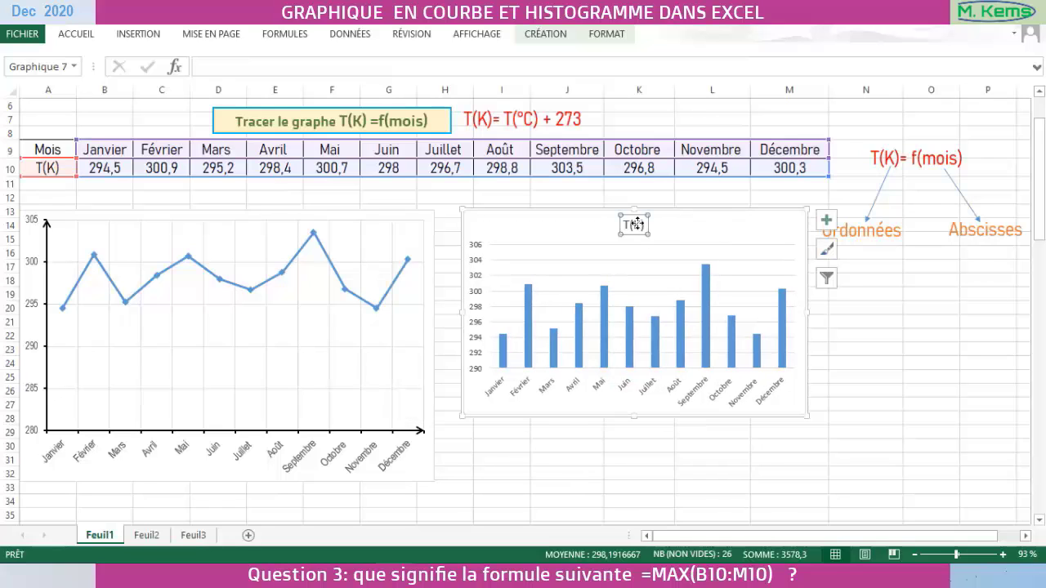
pyautogui.press('Delete')
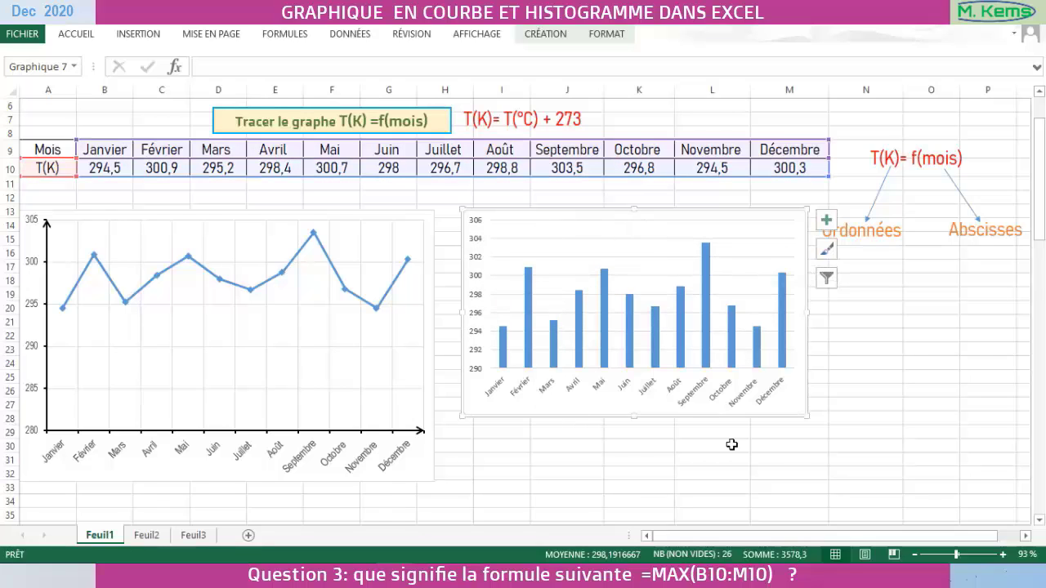
pyautogui.moveTo(635, 417); pyautogui.dragTo(635, 481)
pyautogui.moveTo(808, 345); pyautogui.dragTo(861, 345)
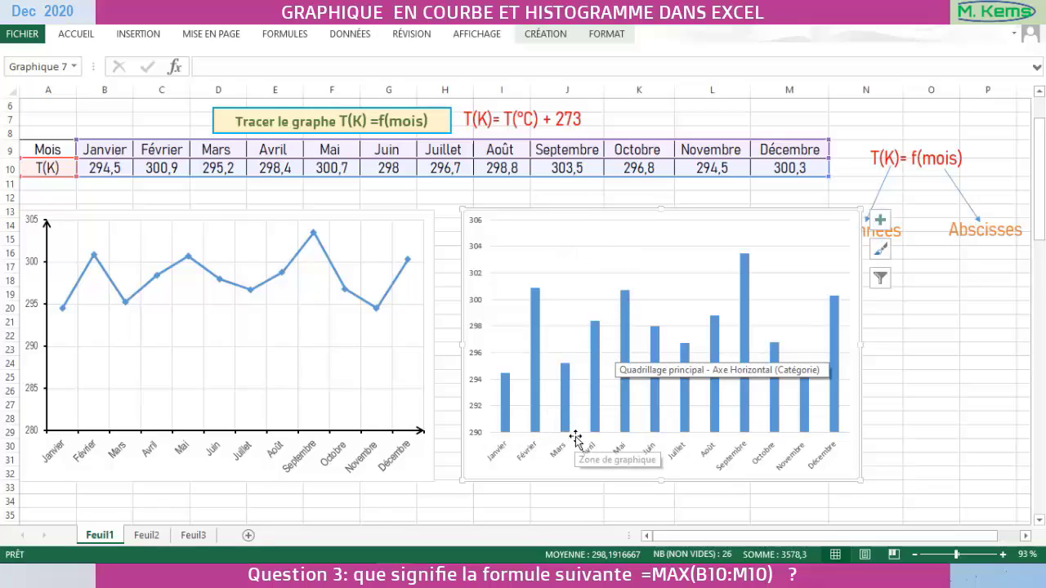
# - Set the major tick marks of the histogram's horizontal month axis to outside (À l'extérieur)
pyautogui.click(797, 460)
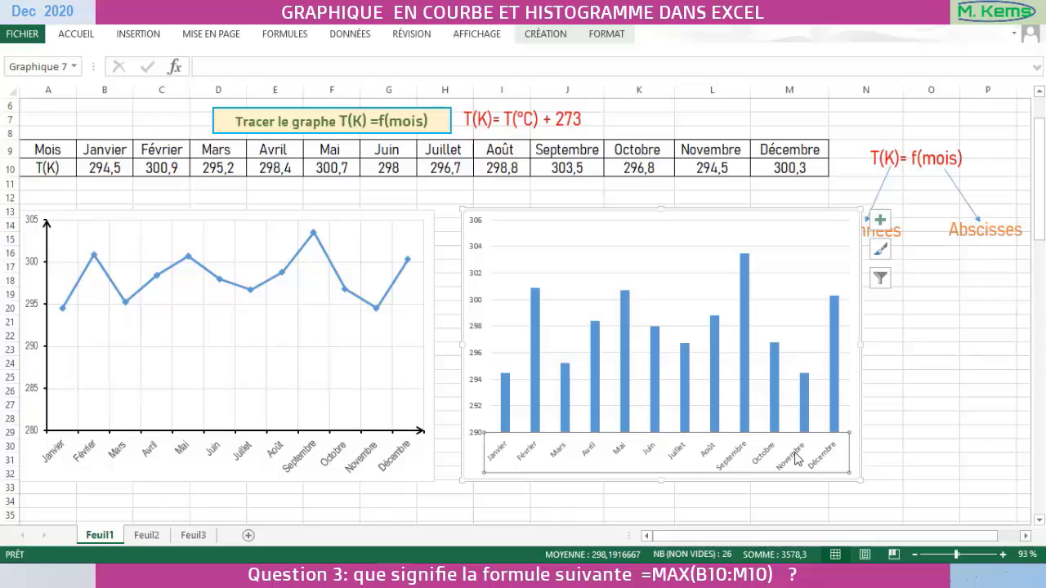
pyautogui.rightClick(797, 460)
pyautogui.click(858, 442)
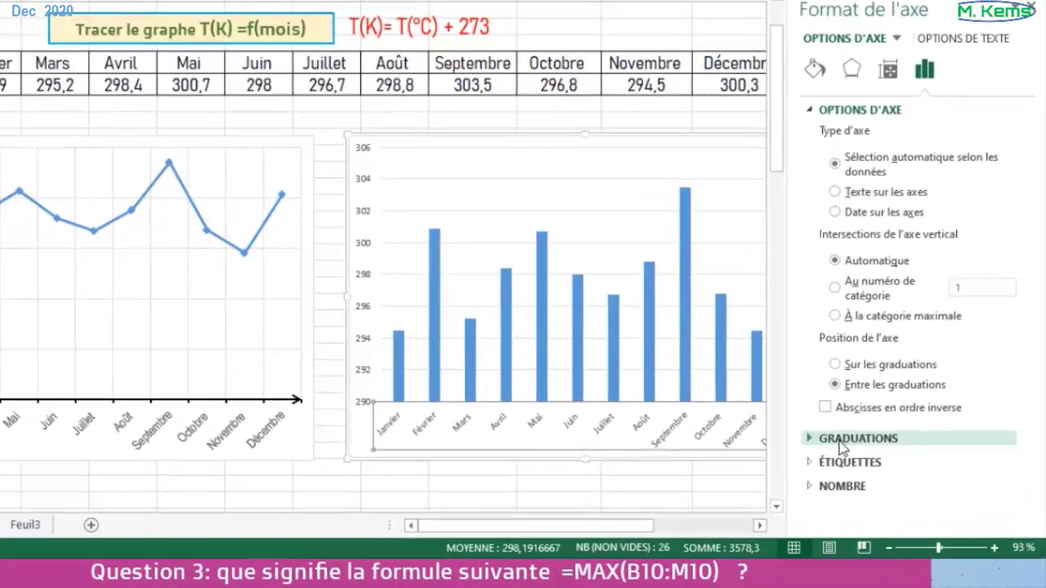
pyautogui.click(858, 462)
pyautogui.scroll(-2, 930, 398)
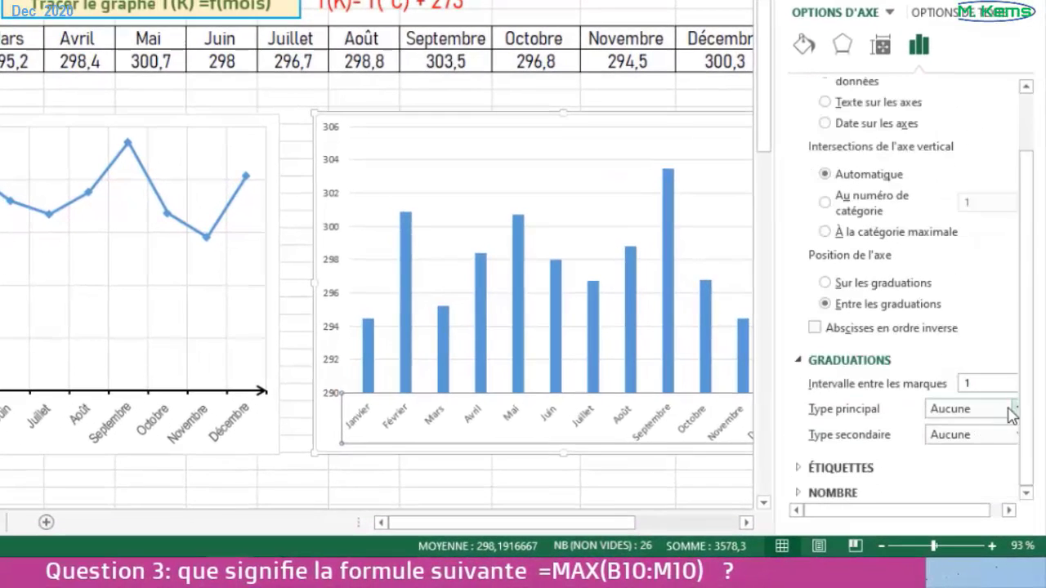
pyautogui.moveTo(908, 510); pyautogui.dragTo(924, 513)
pyautogui.click(1007, 409)
pyautogui.click(866, 463)
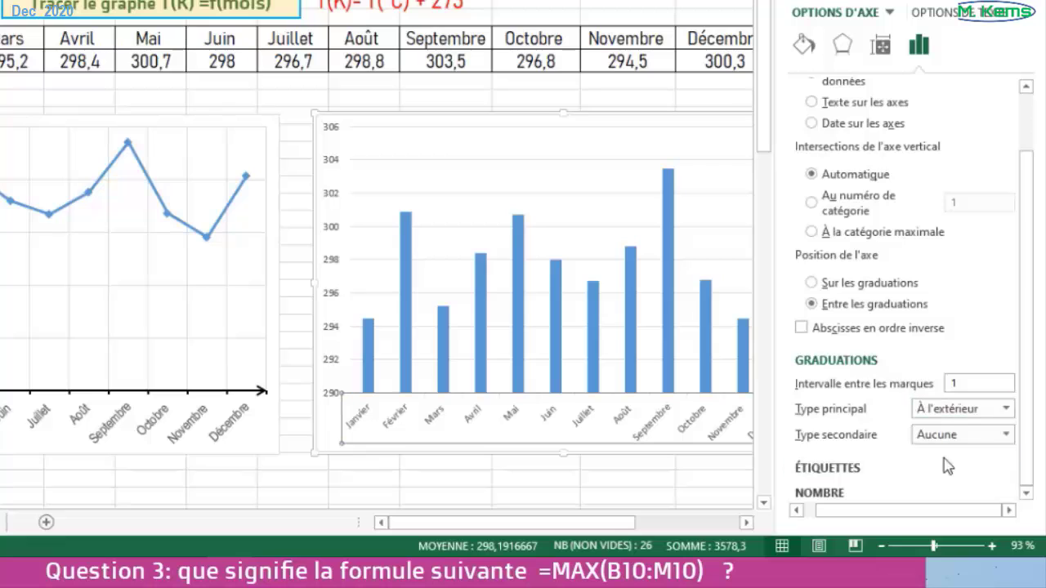
# - Format the histogram's horizontal axis line as black and 2 pt wide
pyautogui.click(804, 46)
pyautogui.click(1011, 197)
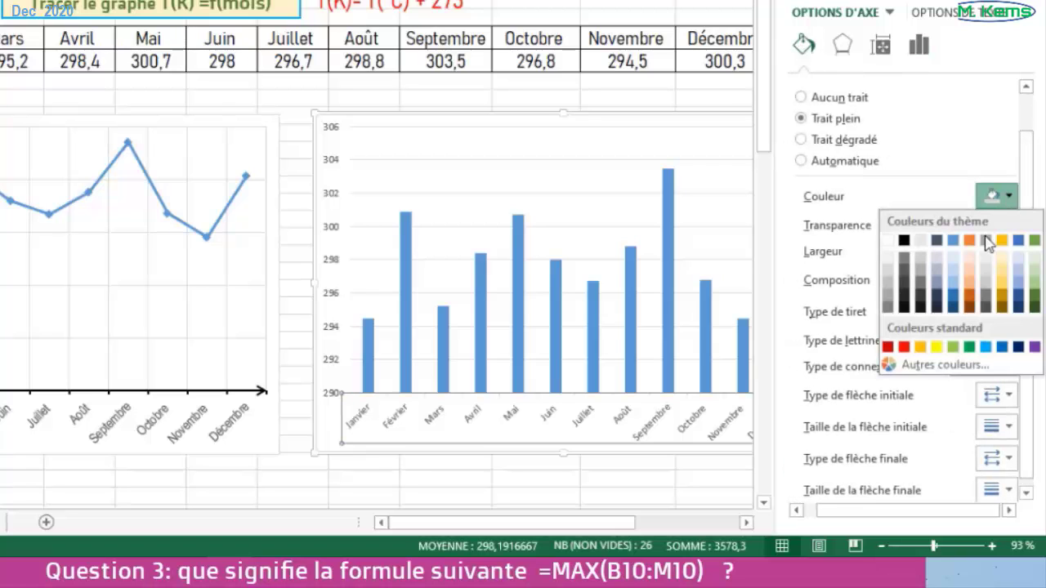
pyautogui.click(911, 242)
pyautogui.click(1011, 247)
pyautogui.click(1012, 247)
pyautogui.click(1011, 247)
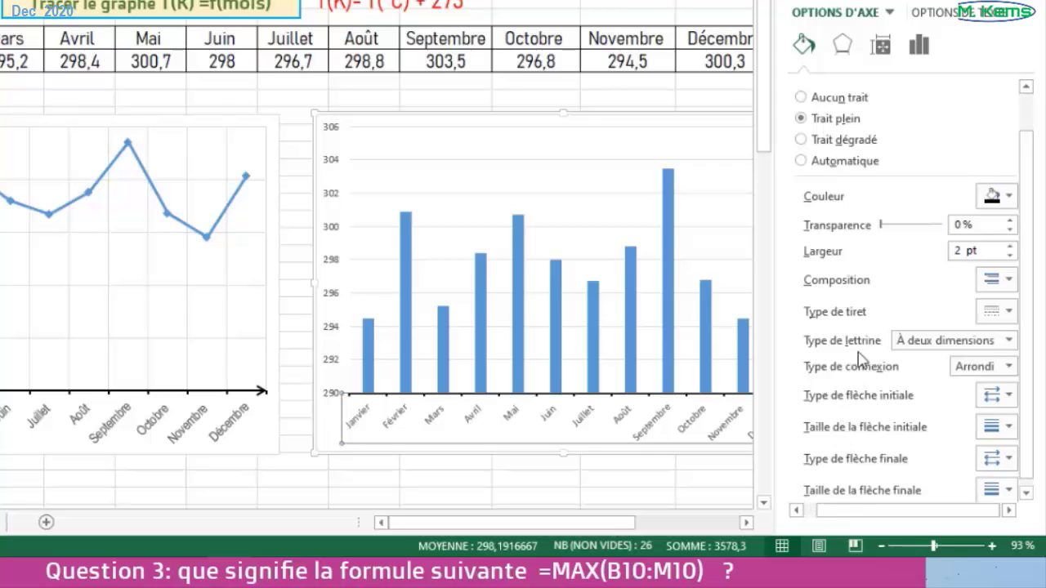
# - Format the histogram's vertical axis line as black, 2 pt wide, with an open arrow at its end
pyautogui.click(340, 236)
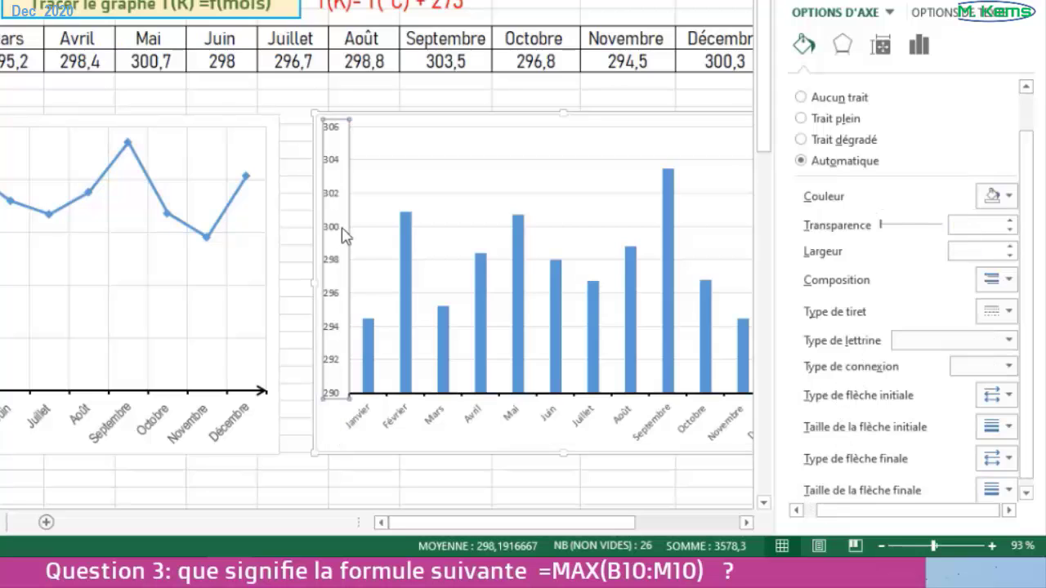
pyautogui.click(1009, 197)
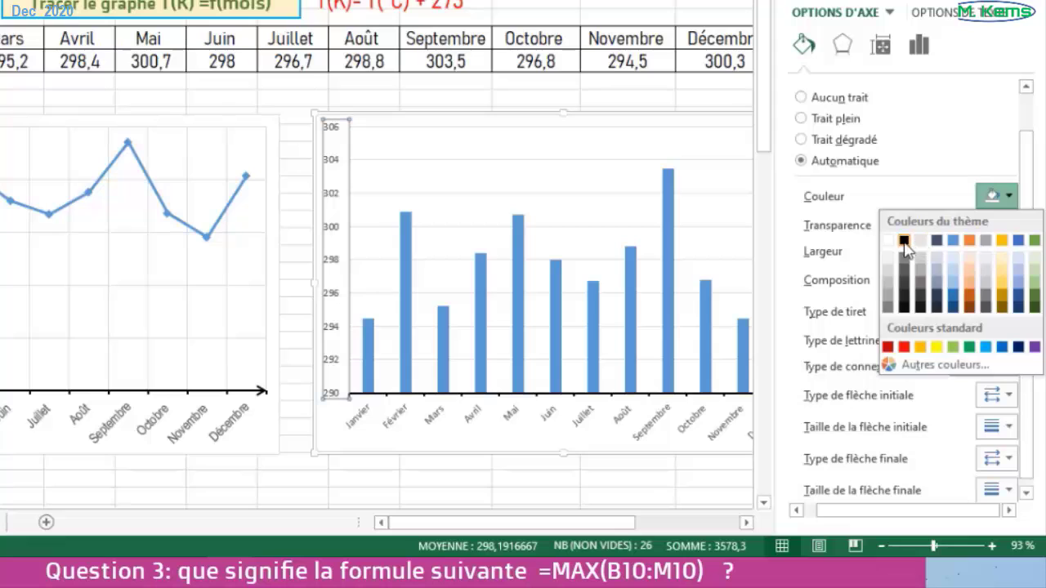
pyautogui.click(904, 241)
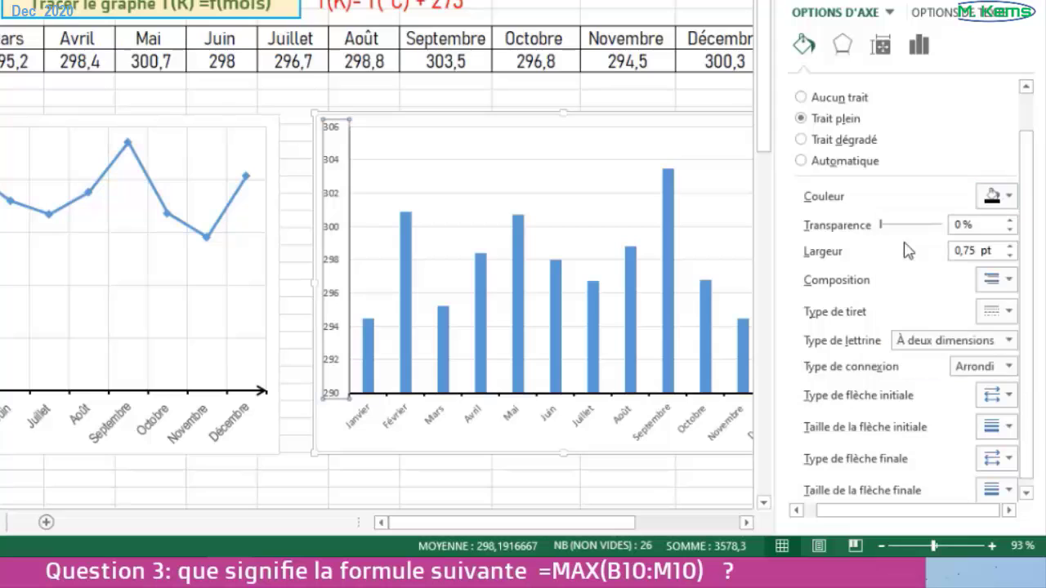
pyautogui.click(1010, 247)
pyautogui.click(1010, 247)
pyautogui.click(1011, 247)
pyautogui.click(1010, 247)
pyautogui.click(1011, 246)
pyautogui.scroll(-1, 945, 319)
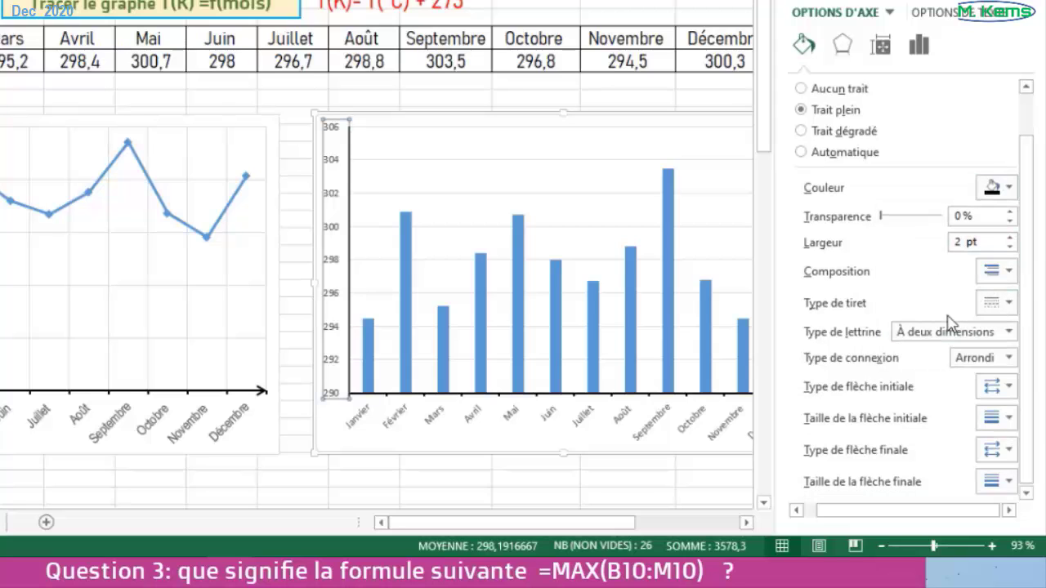
pyautogui.click(1011, 456)
pyautogui.click(1028, 484)
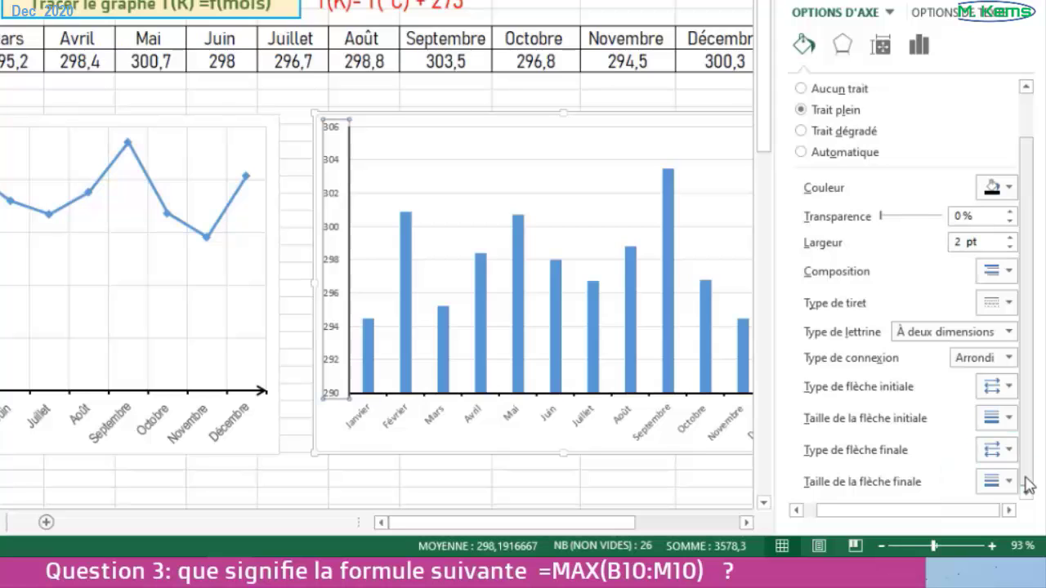
# - Add an open arrow at the end of the histogram's horizontal axis line
pyautogui.click(667, 418)
pyautogui.click(999, 450)
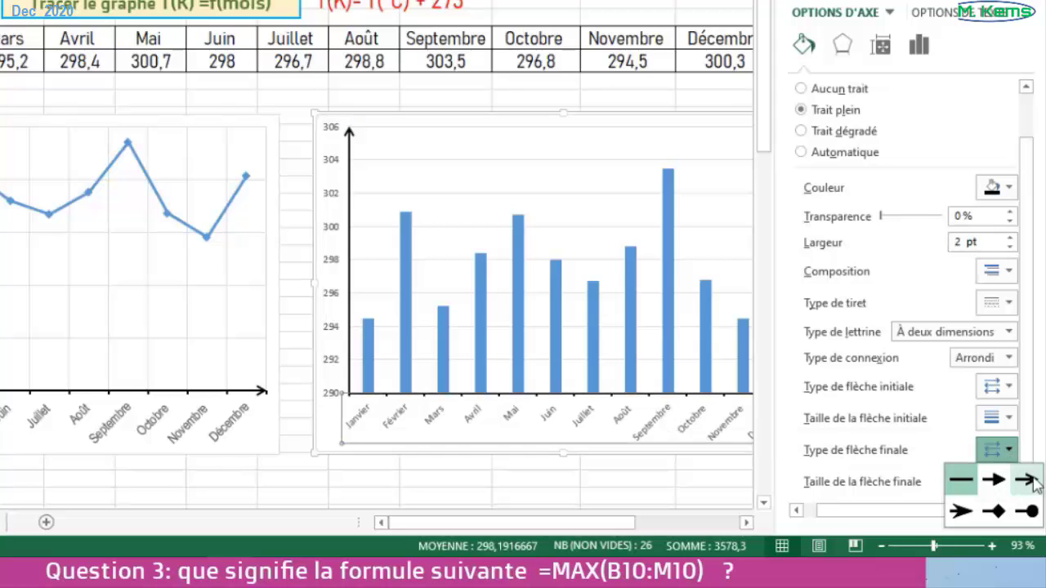
pyautogui.click(1031, 482)
# - Set the major tick marks of the histogram's vertical axis to outside (À l'extérieur)
pyautogui.moveTo(479, 531); pyautogui.dragTo(551, 522)
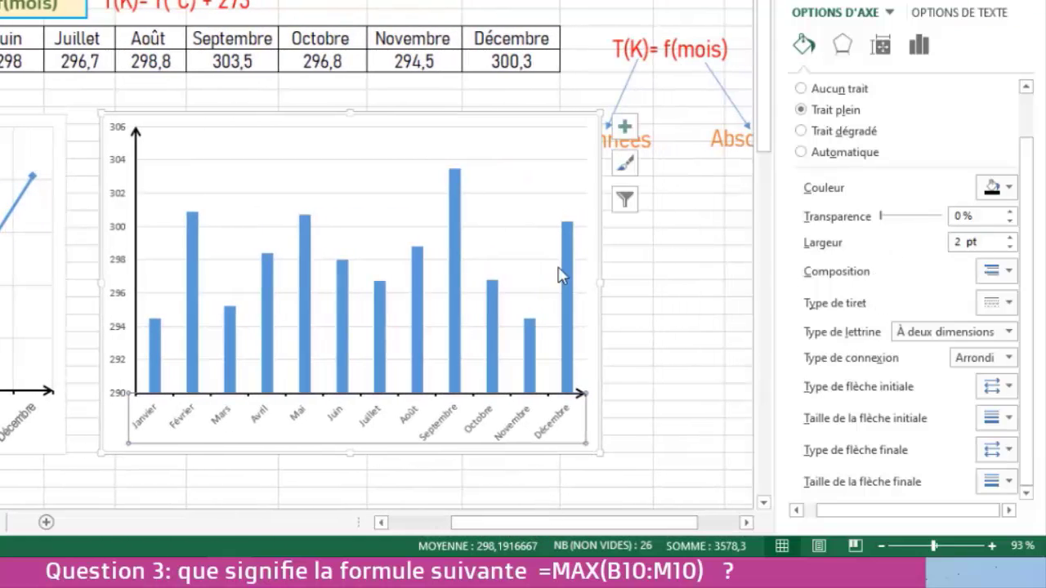
pyautogui.click(119, 168)
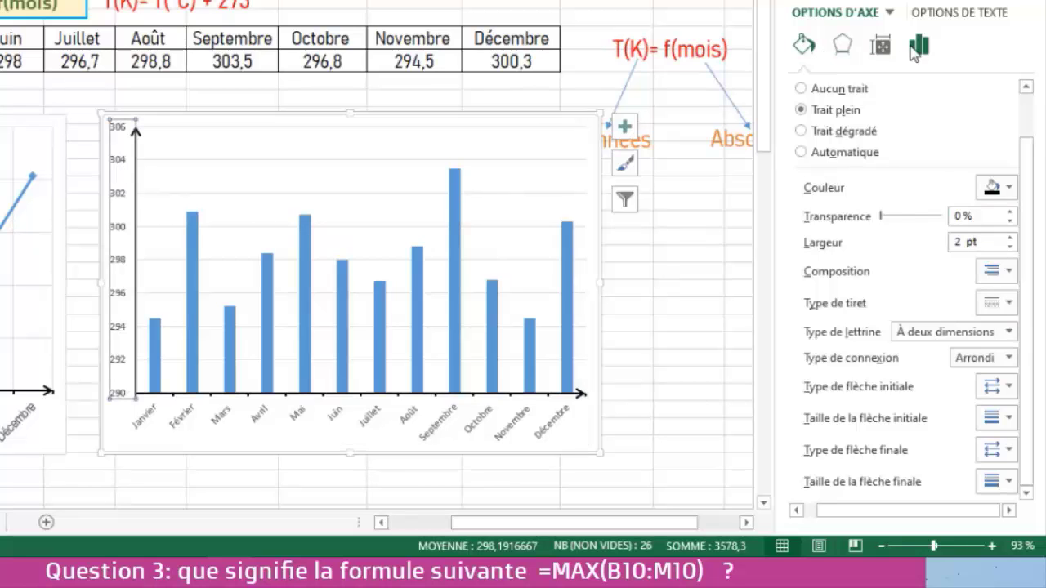
pyautogui.click(917, 48)
pyautogui.scroll(-3, 924, 297)
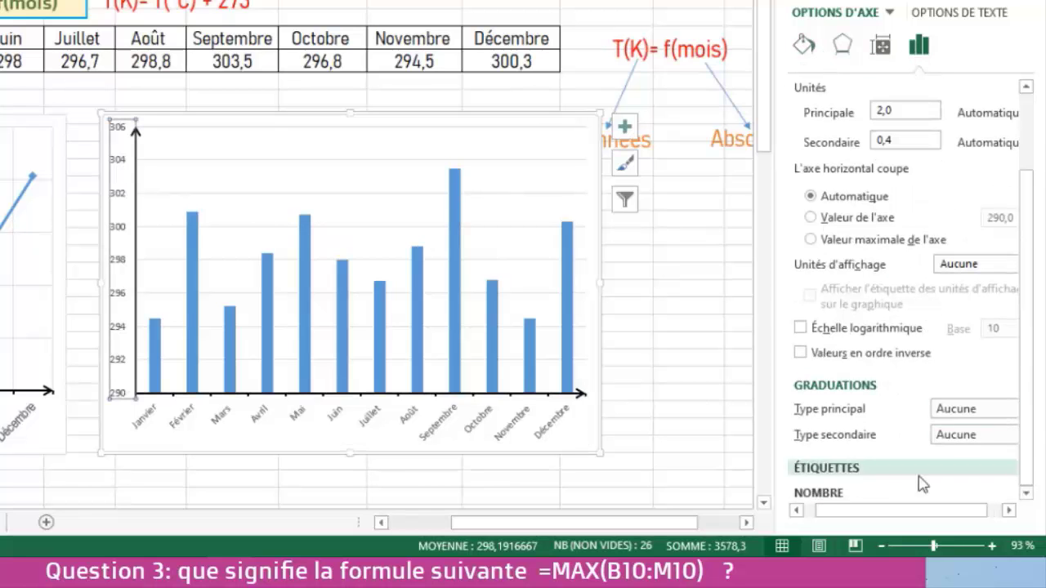
pyautogui.click(1006, 409)
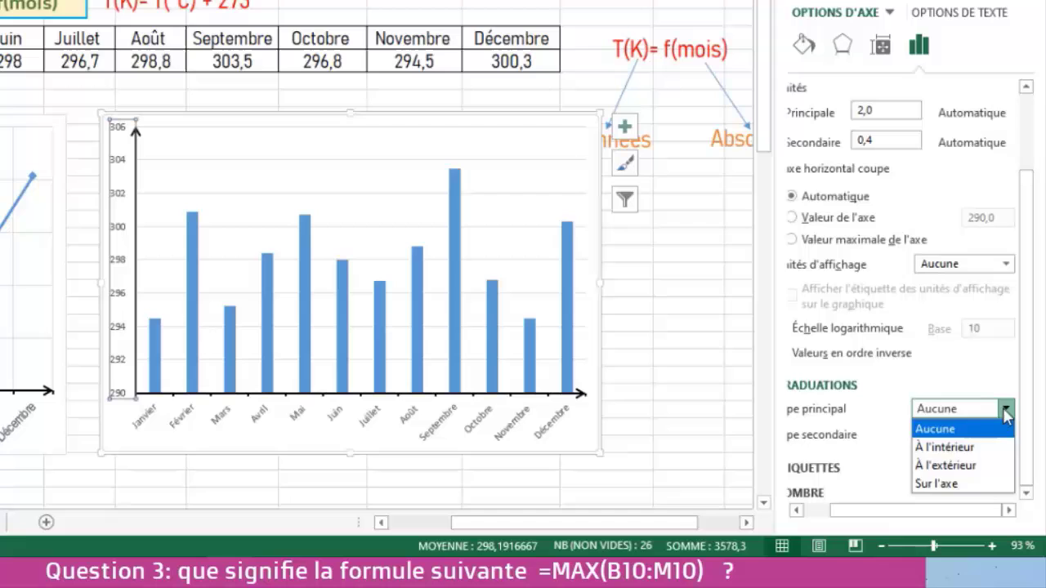
pyautogui.click(946, 466)
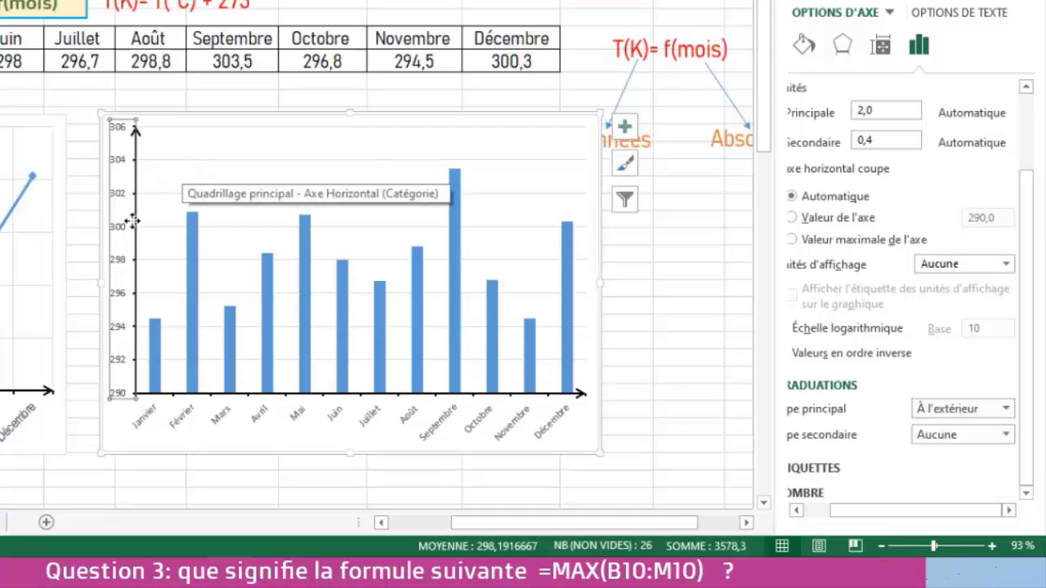
pyautogui.click(1006, 409)
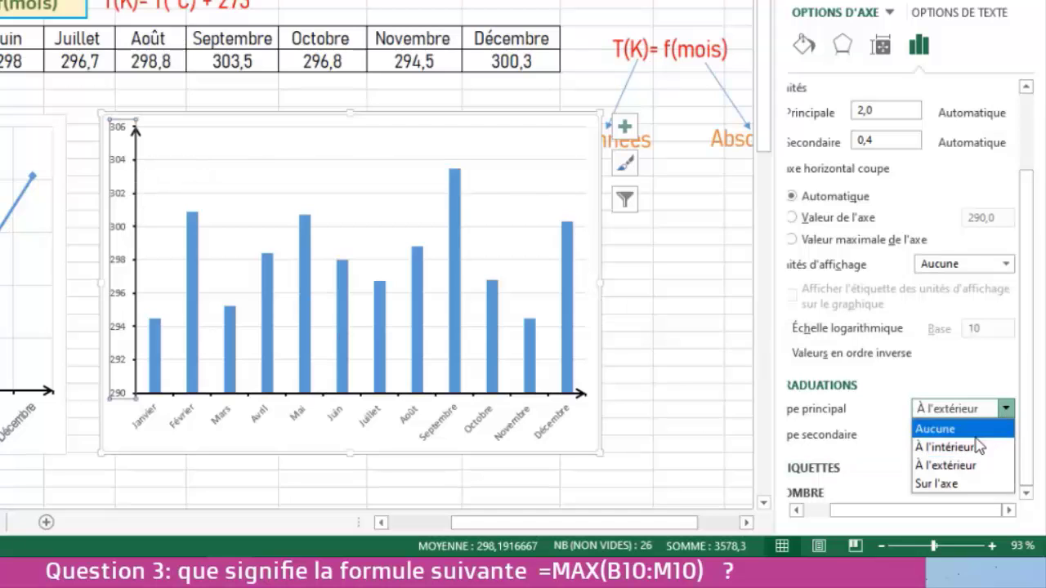
pyautogui.click(936, 429)
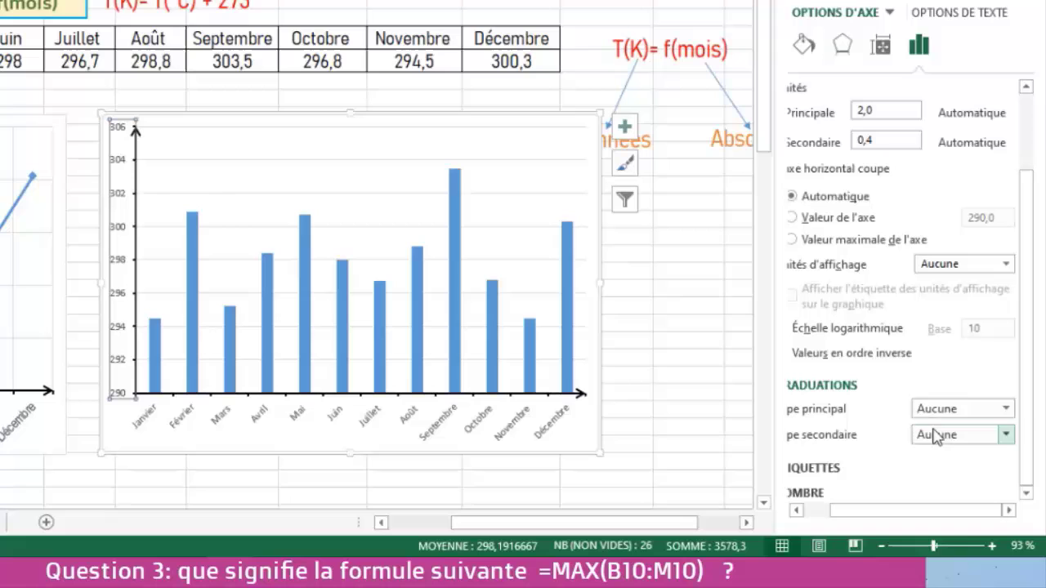
pyautogui.click(1006, 409)
pyautogui.click(945, 468)
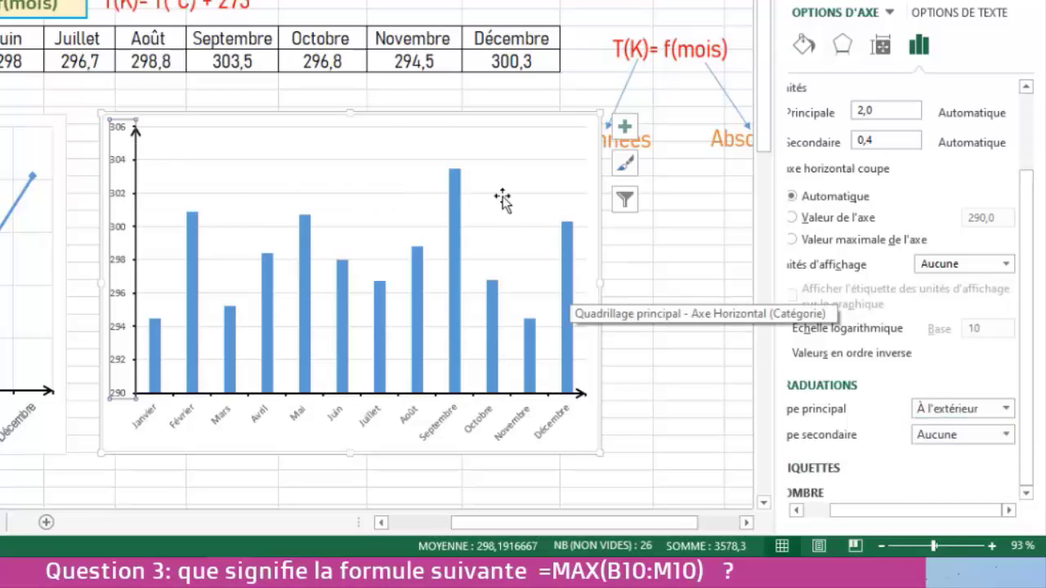
# - Format the histogram's major horizontal gridlines as a solid white line
pyautogui.click(353, 126)
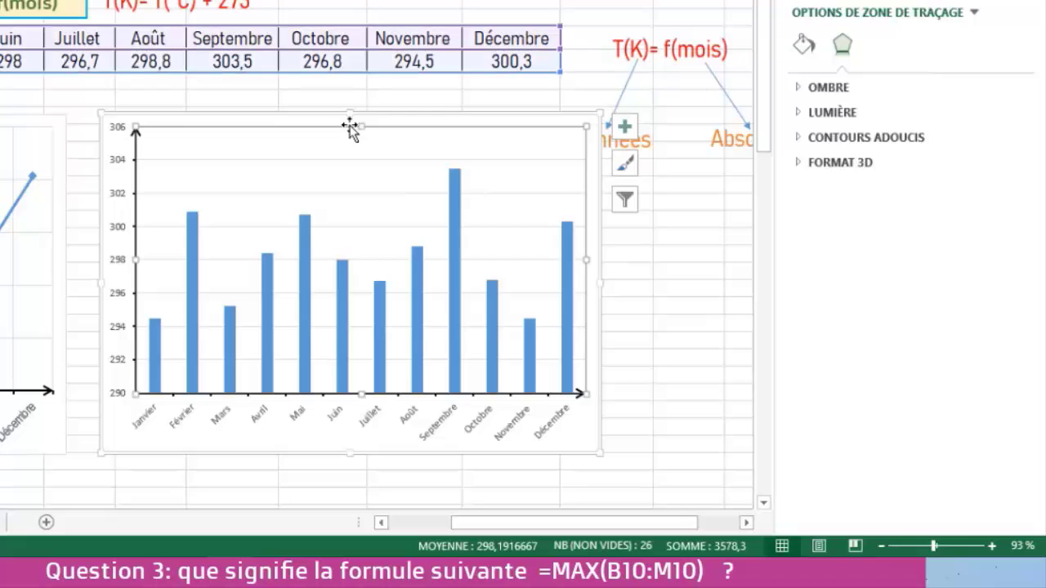
pyautogui.rightClick(349, 128)
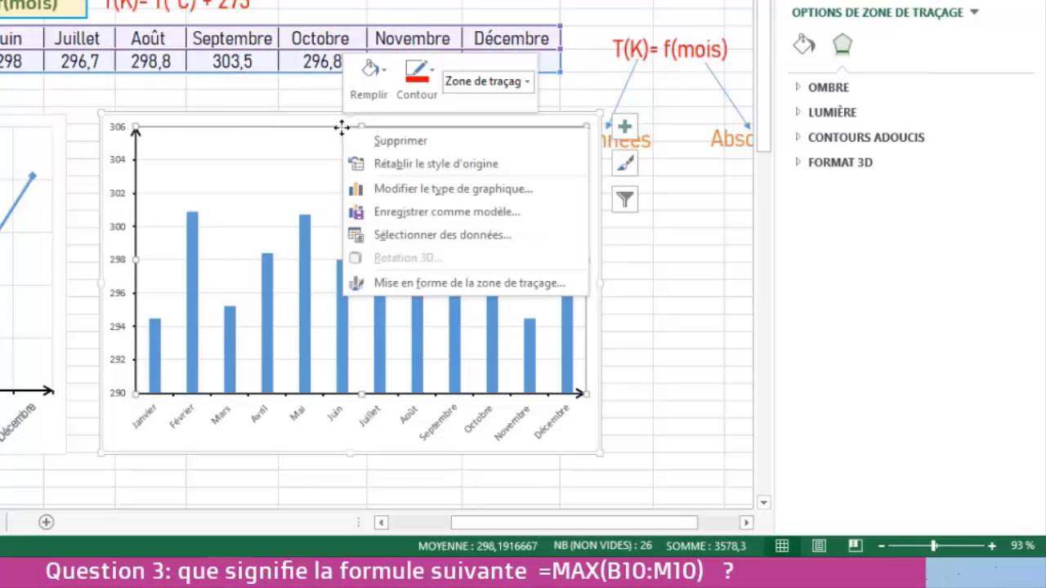
pyautogui.rightClick(118, 195)
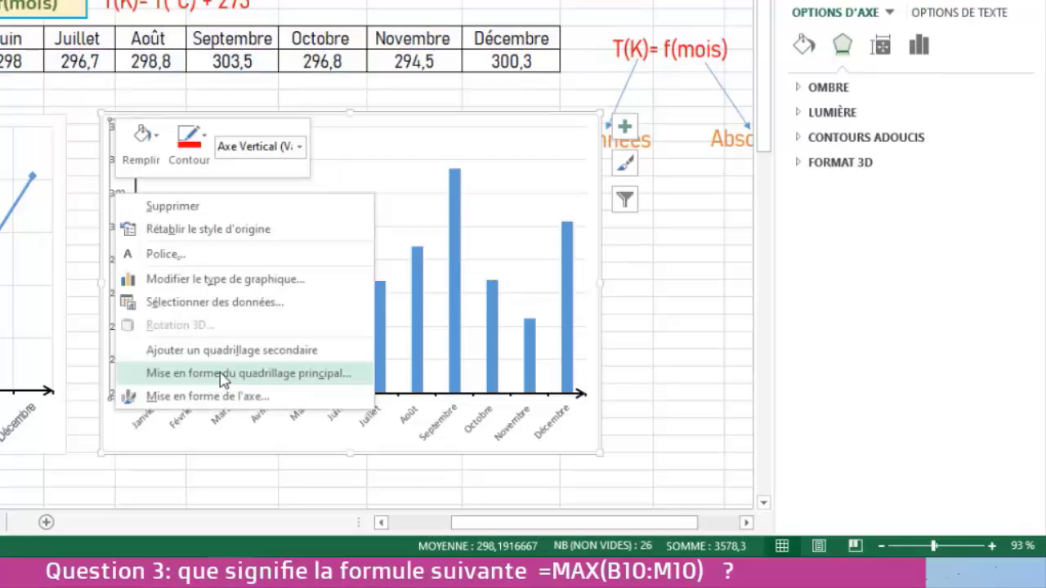
pyautogui.click(223, 374)
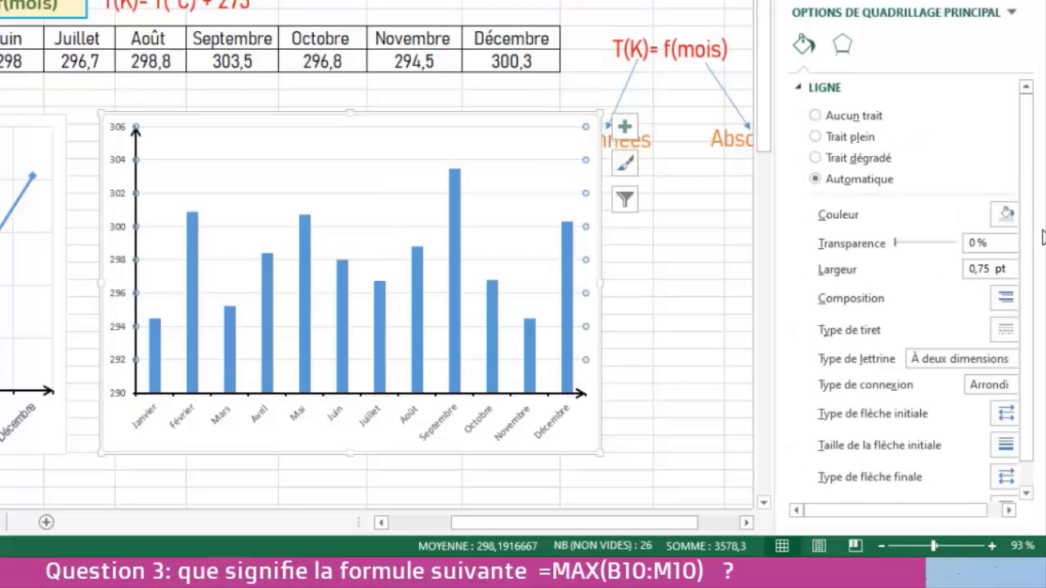
pyautogui.moveTo(865, 508); pyautogui.dragTo(909, 515)
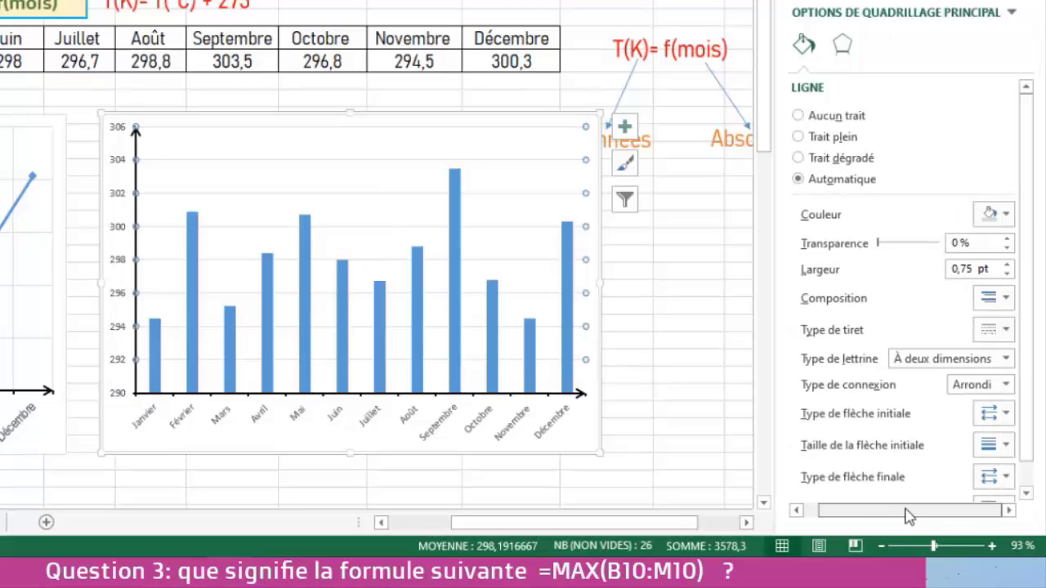
pyautogui.click(1011, 221)
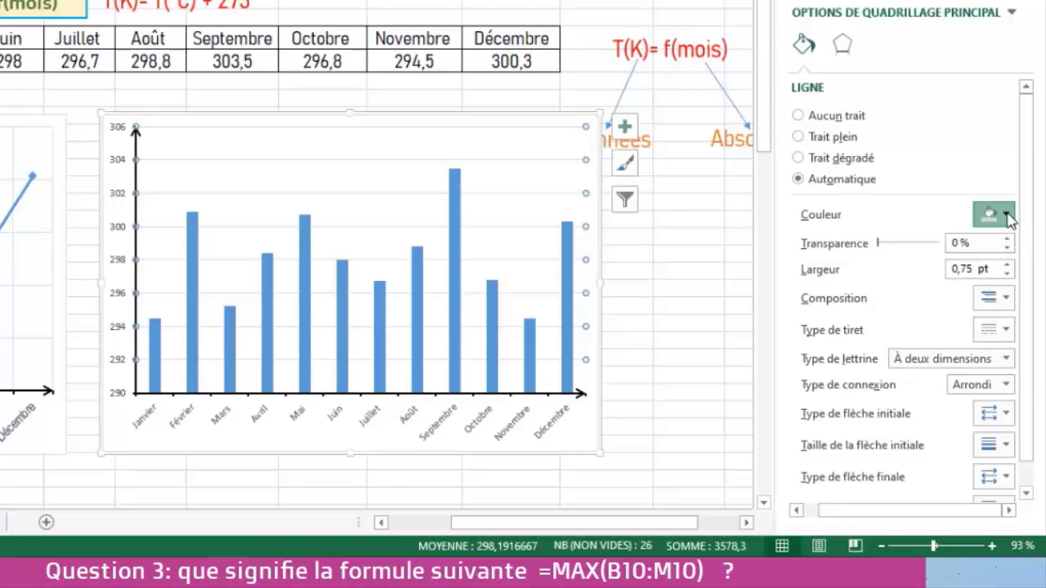
pyautogui.click(889, 254)
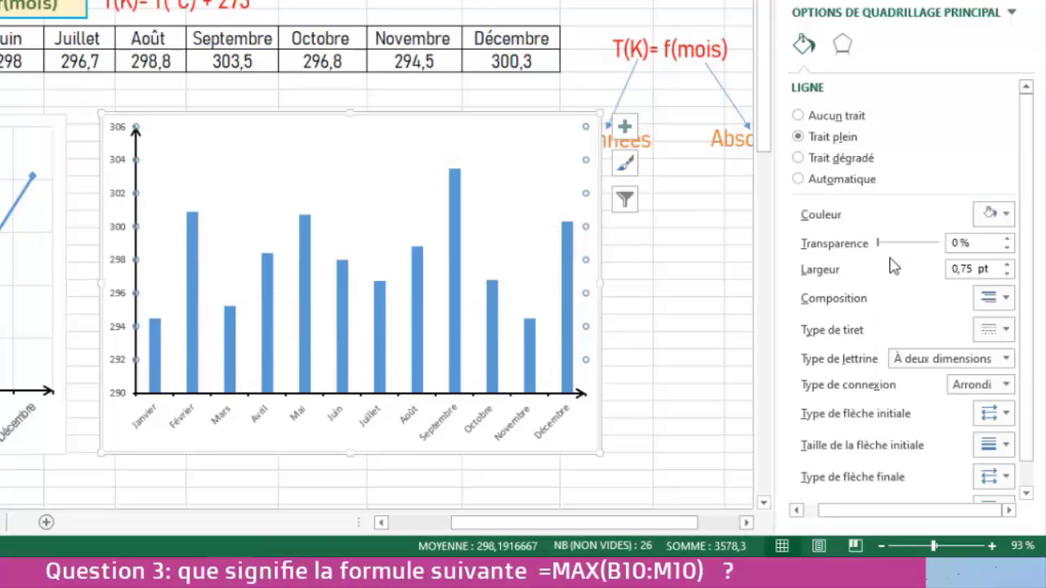
pyautogui.click(626, 289)
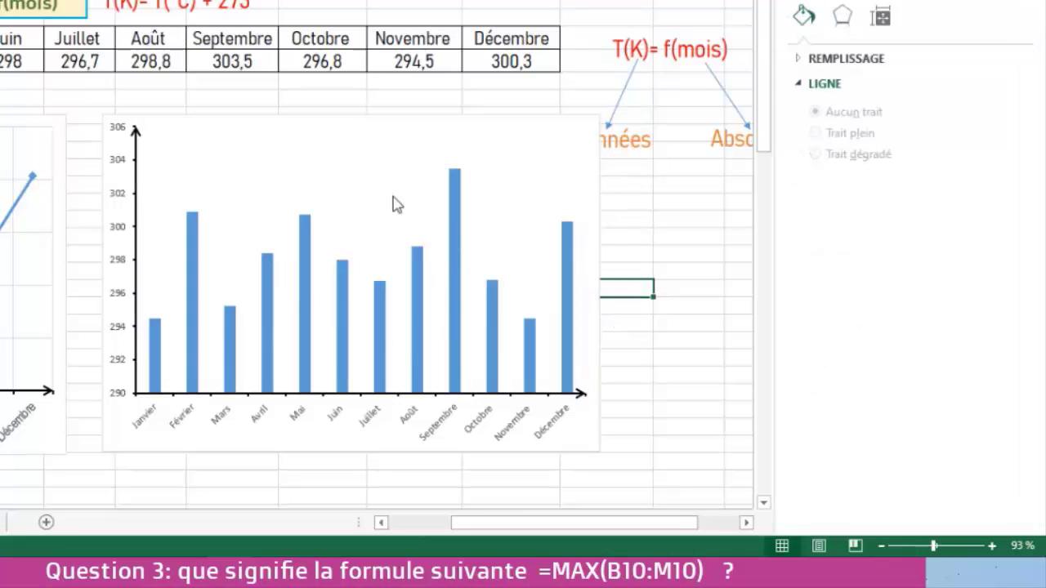
# - Set the font of the histogram's month axis labels to Arial Narrow, size 11, keeping the Standard style
pyautogui.click(372, 421)
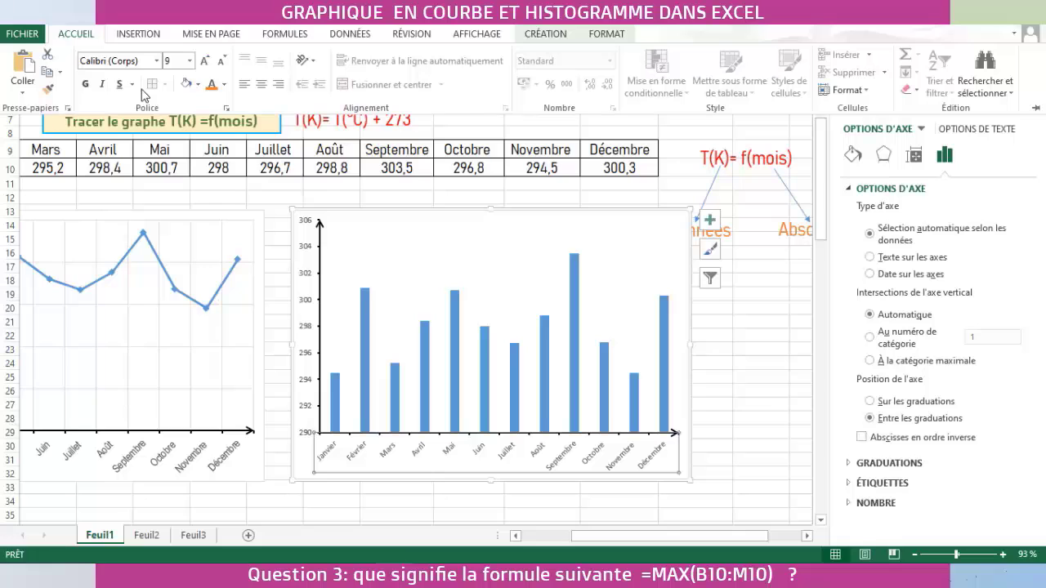
pyautogui.click(227, 110)
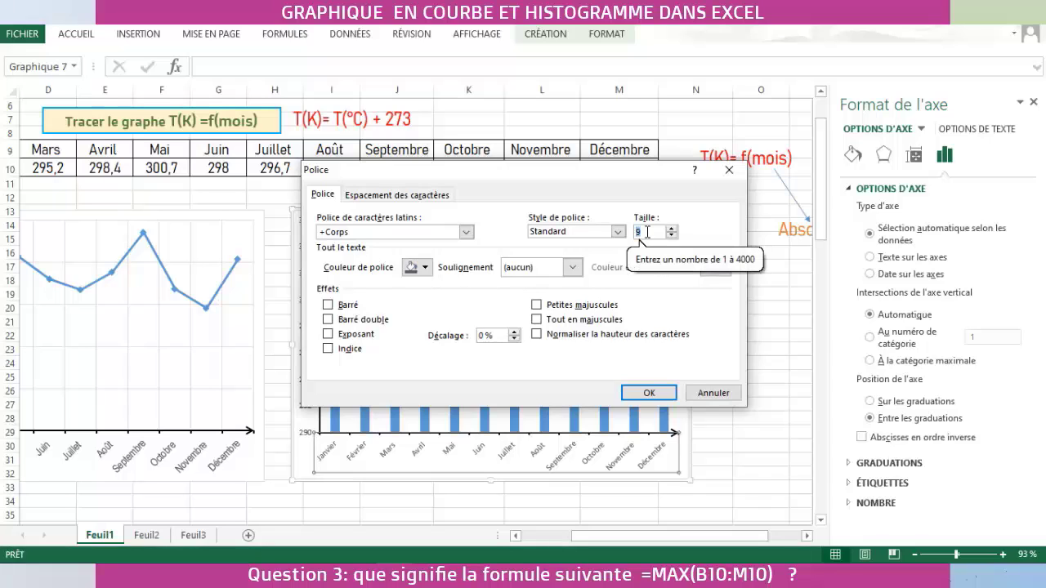
pyautogui.write('11')
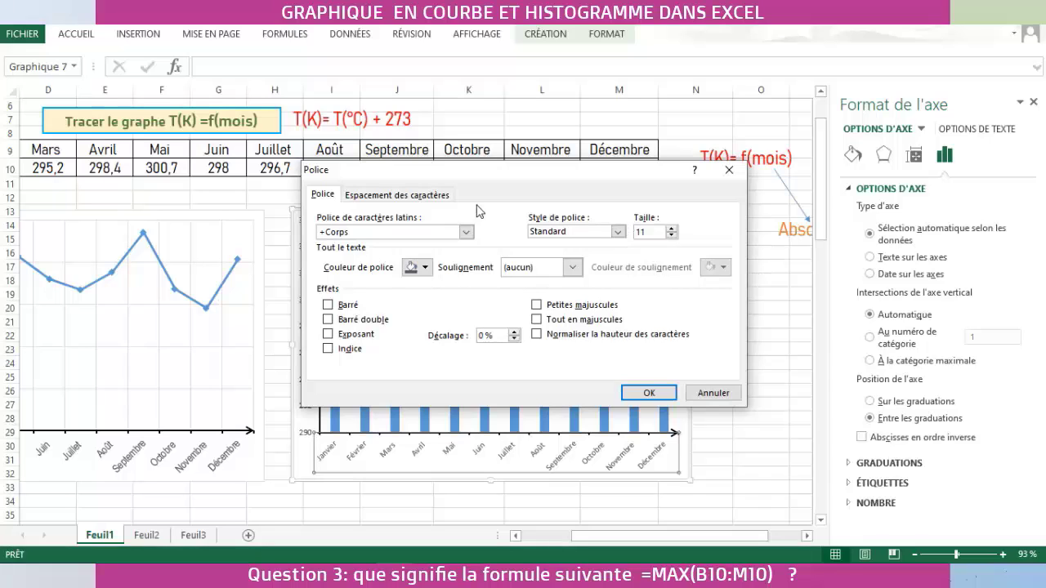
pyautogui.click(618, 233)
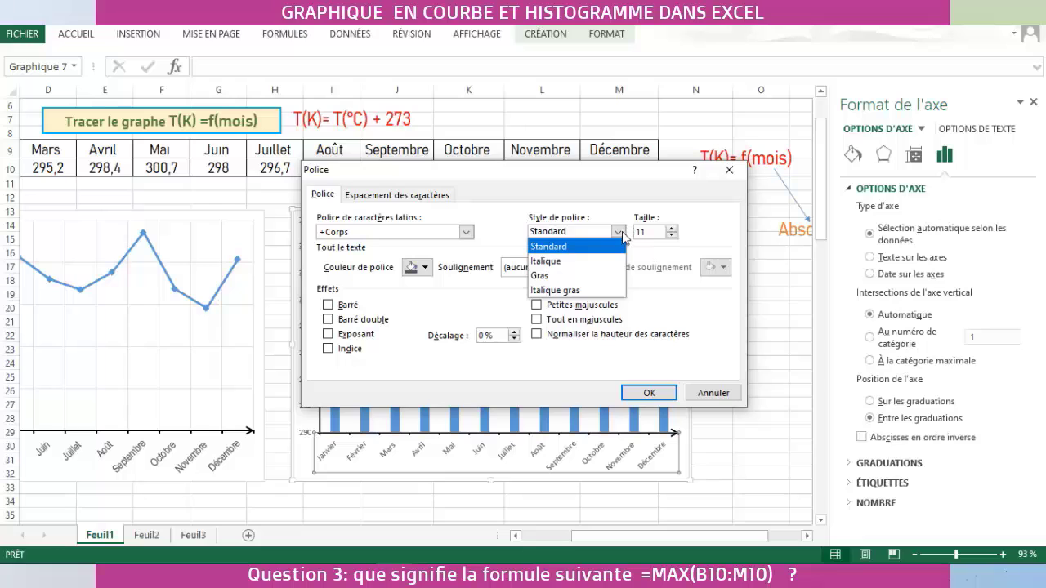
pyautogui.click(623, 235)
pyautogui.click(466, 232)
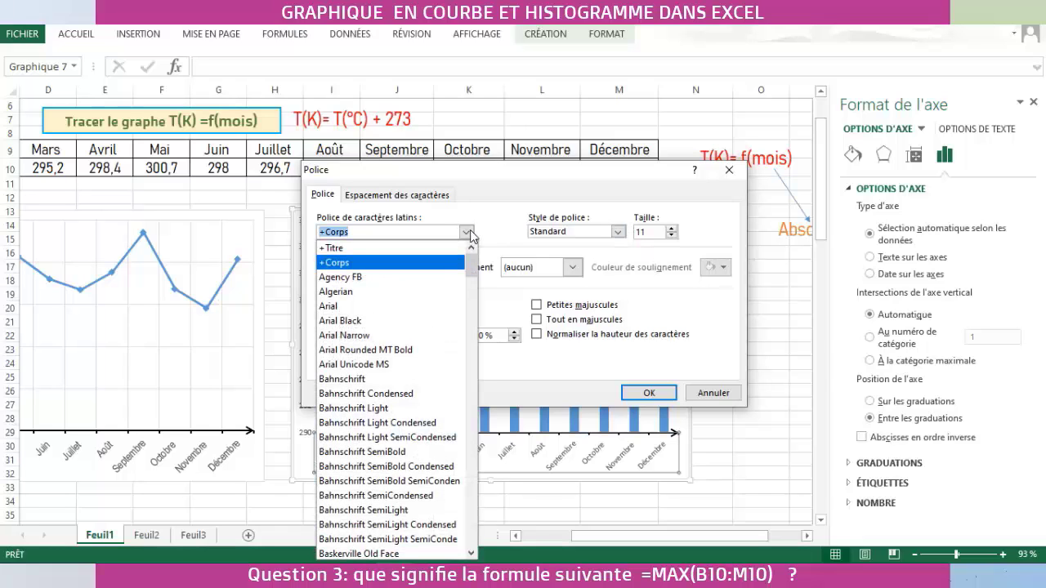
pyautogui.click(368, 336)
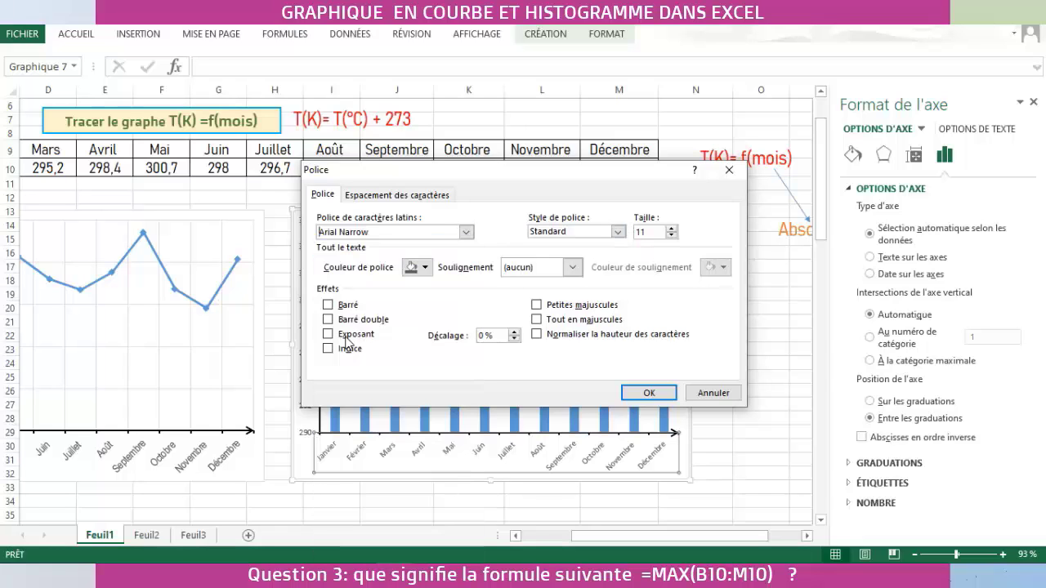
pyautogui.click(649, 393)
# - Set the font of the histogram's vertical axis labels to Arial Narrow, size 11
pyautogui.click(308, 276)
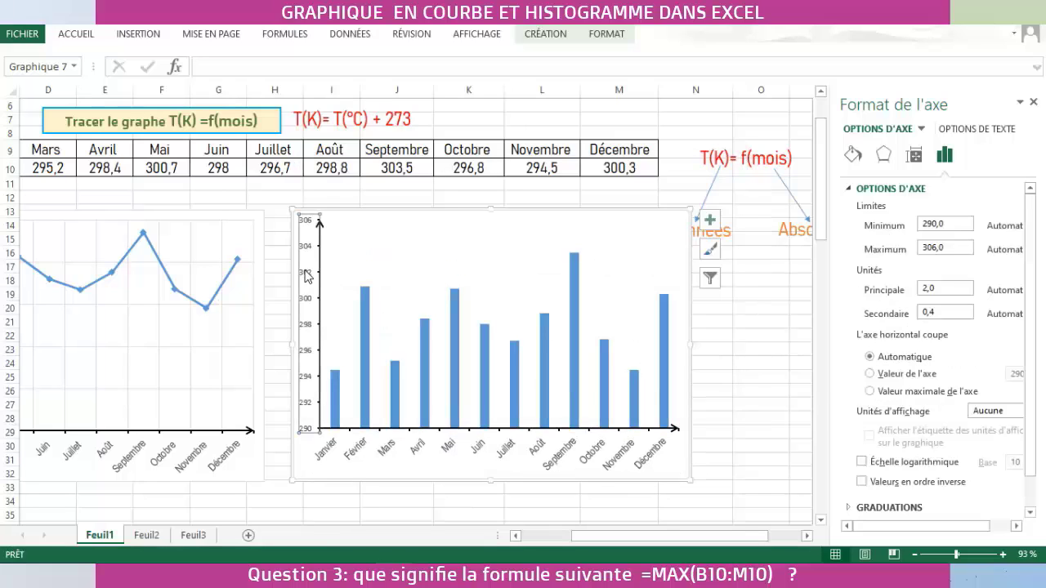
pyautogui.click(72, 40)
pyautogui.click(228, 108)
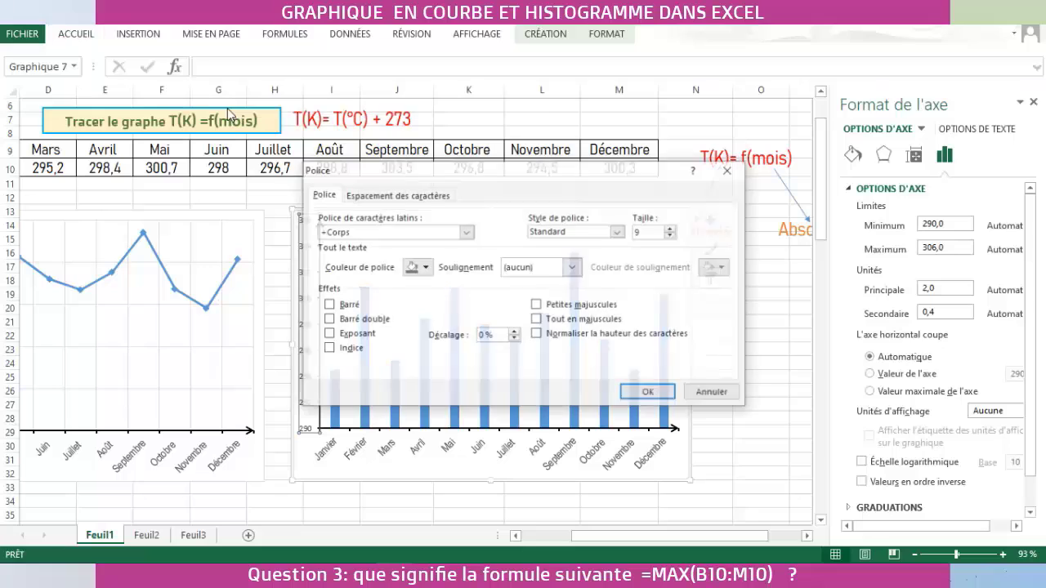
pyautogui.click(465, 232)
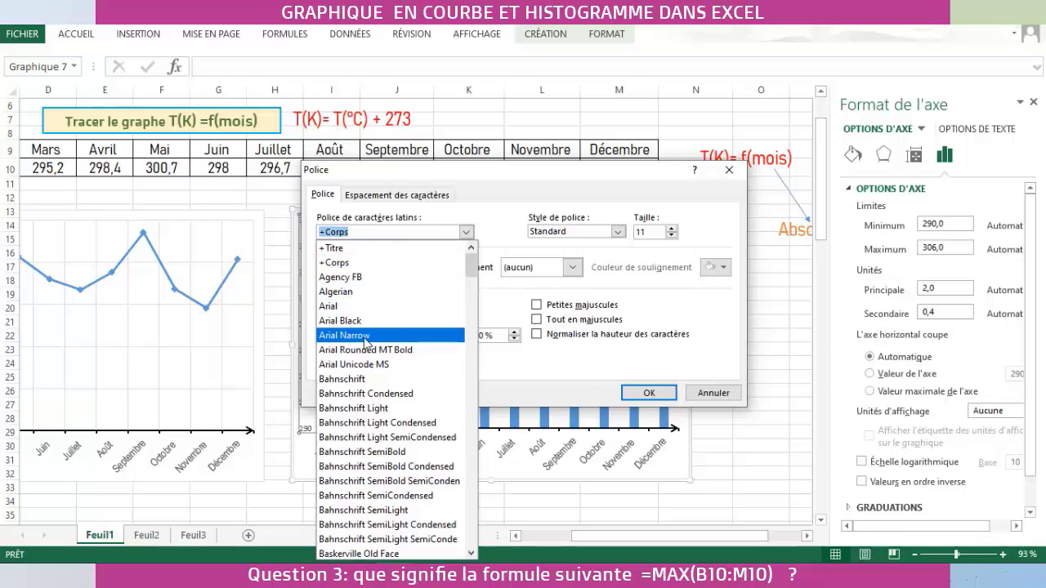
pyautogui.click(365, 336)
pyautogui.click(659, 390)
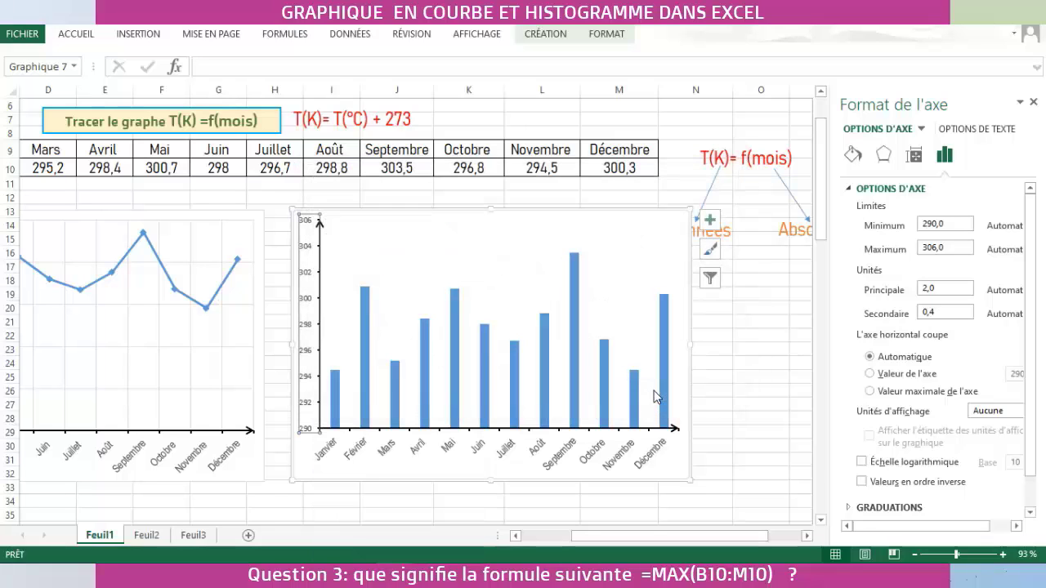
# - Duplicate the T(K)= f(mois) text box and place the copy beside the histogram
pyautogui.click(748, 152)
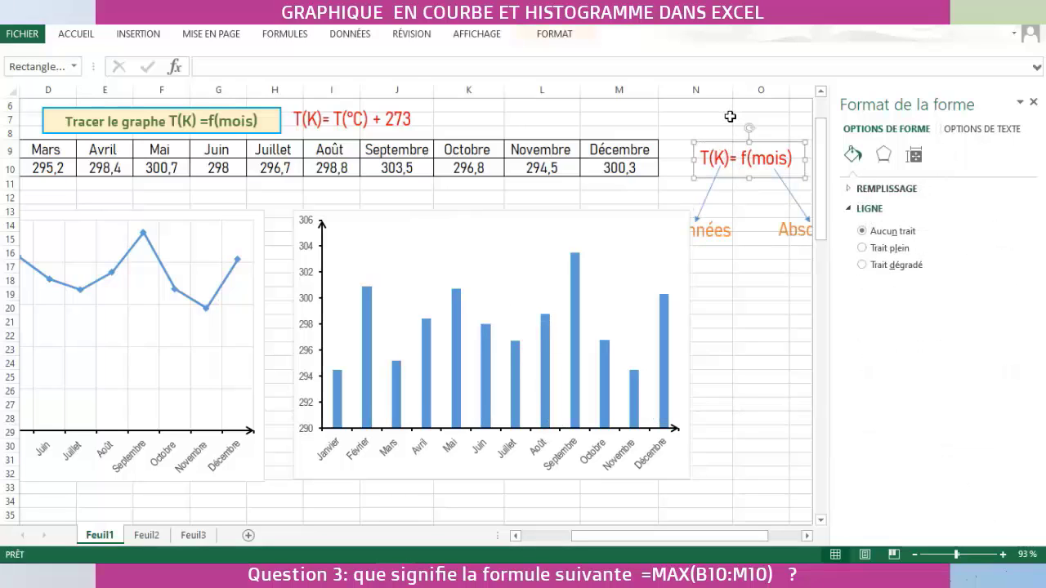
pyautogui.hotkey('ctrl', 'v')
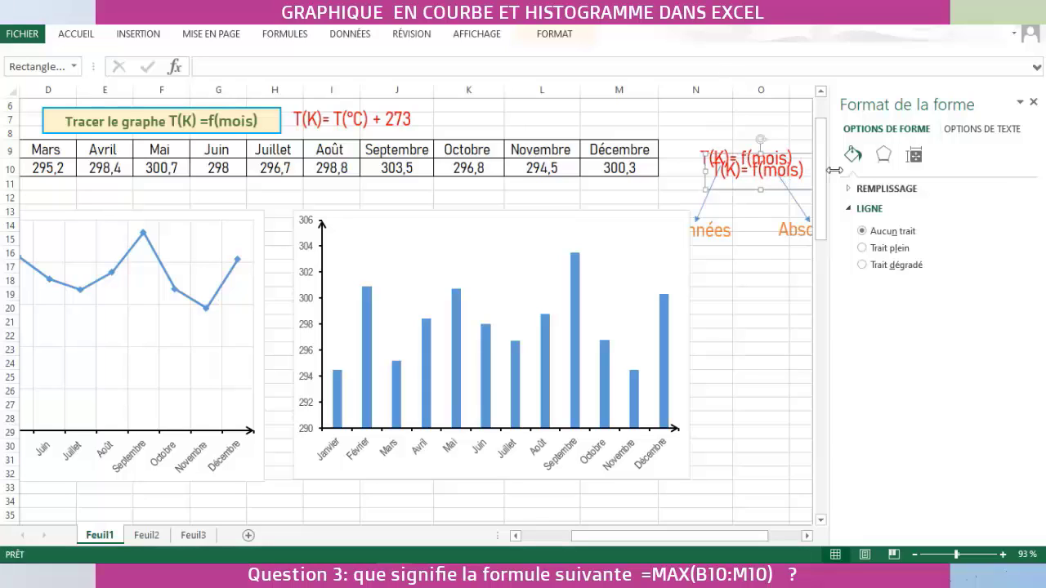
pyautogui.moveTo(803, 154); pyautogui.dragTo(778, 313)
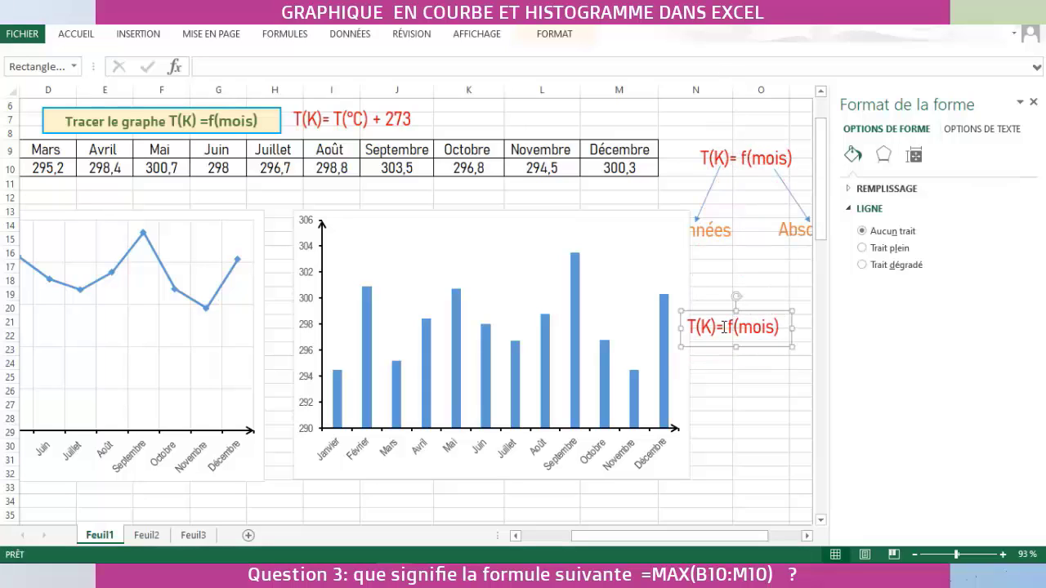
# - Shorten the copied text box to T(K), narrow it, and place it beside the arrow of the histogram's vertical axis
pyautogui.moveTo(713, 327); pyautogui.dragTo(762, 326)
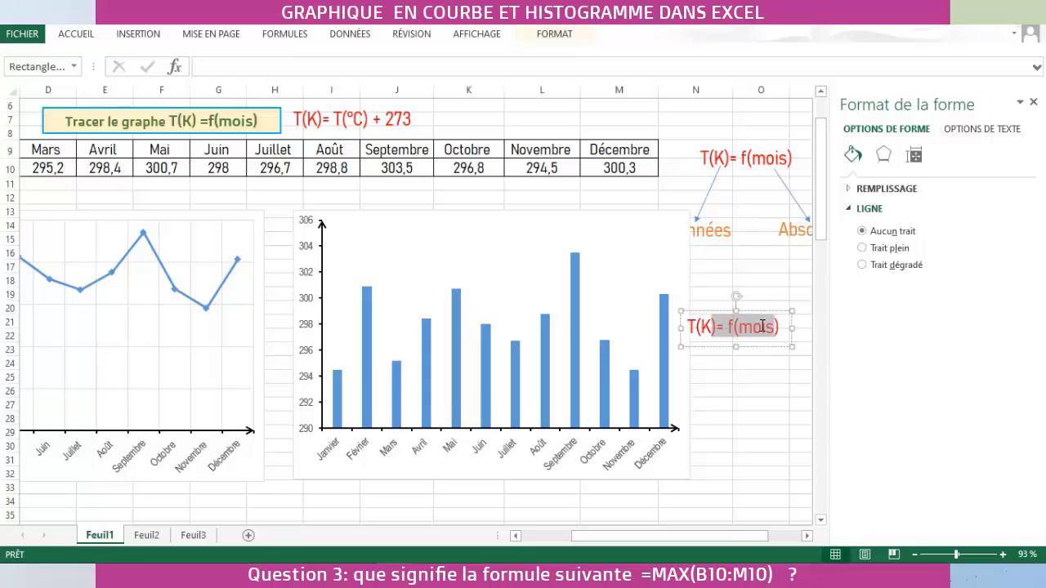
pyautogui.click(778, 327)
pyautogui.press('BackSpace')
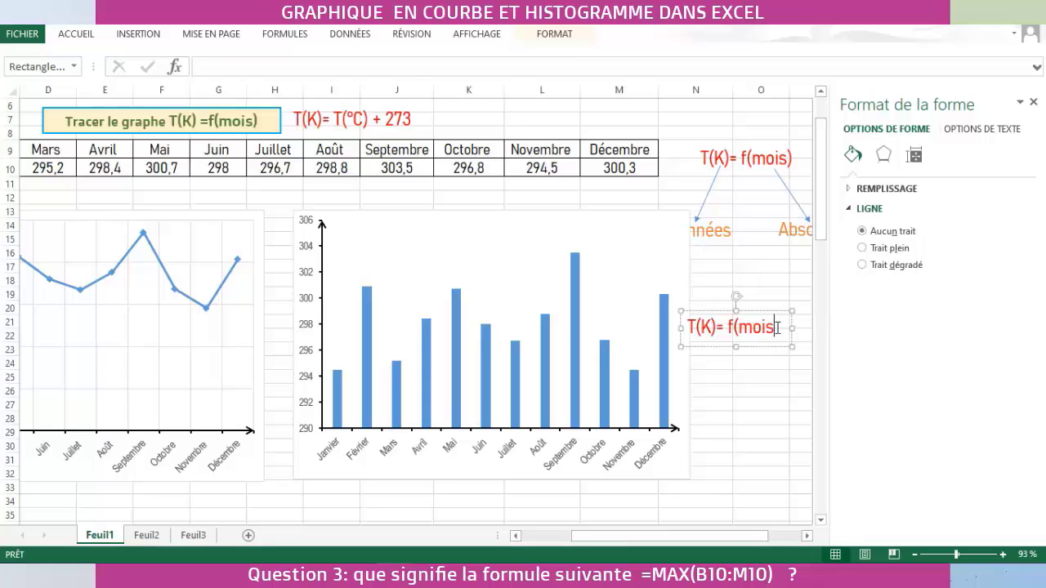
pyautogui.press('BackSpace')
pyautogui.press('BackSpace')
pyautogui.press('BackSpace')
pyautogui.press('BackSpace')
pyautogui.press('BackSpace')
pyautogui.press('BackSpace')
pyautogui.press('BackSpace')
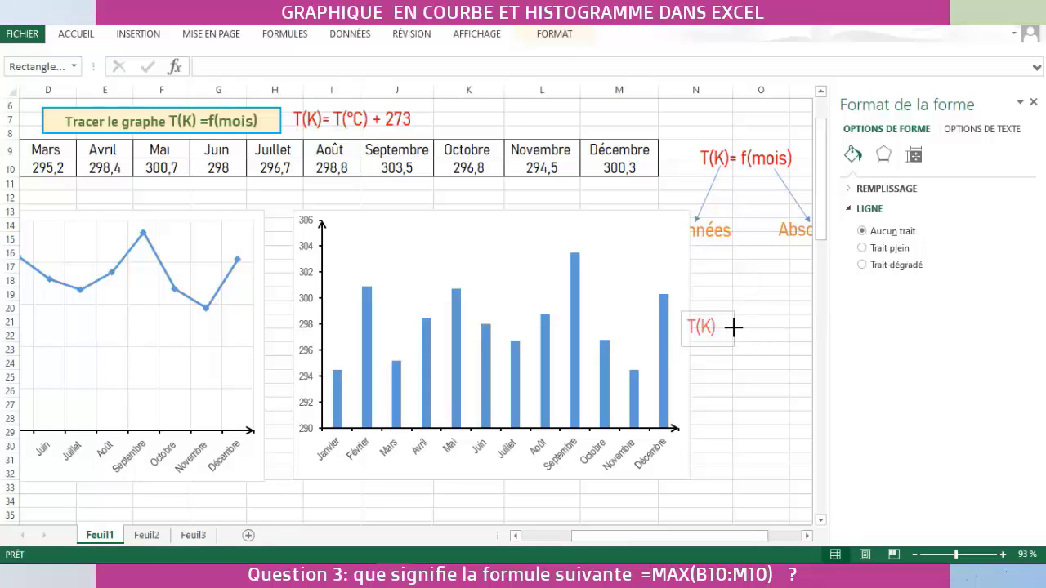
pyautogui.moveTo(722, 308); pyautogui.dragTo(362, 206)
# - Duplicate the T(K)= f(mois) text box, shorten the copy to mois, narrow it, and place it at the histogram's horizontal axis arrow
pyautogui.click(753, 156)
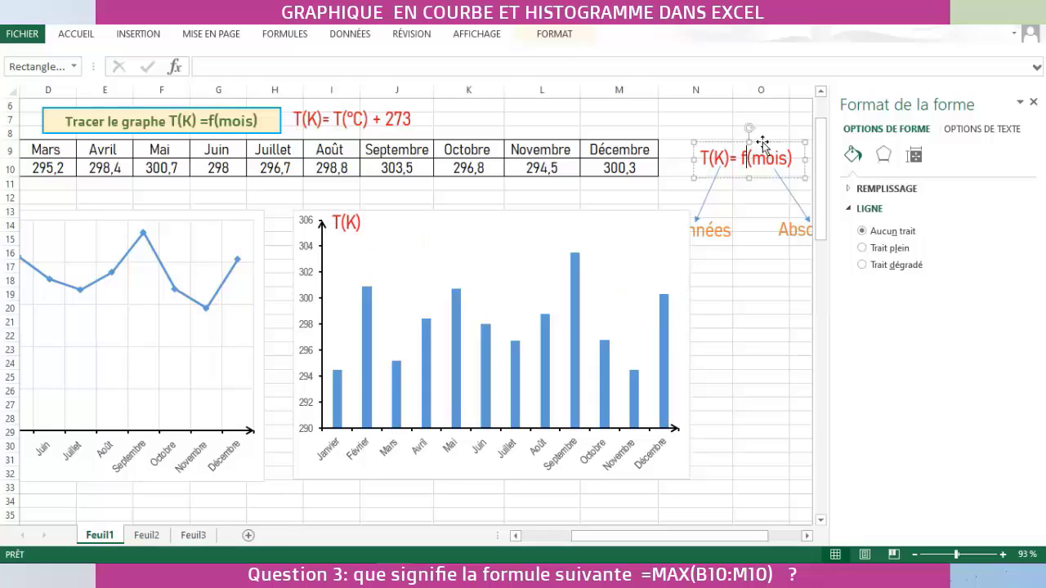
pyautogui.moveTo(762, 144); pyautogui.dragTo(806, 158)
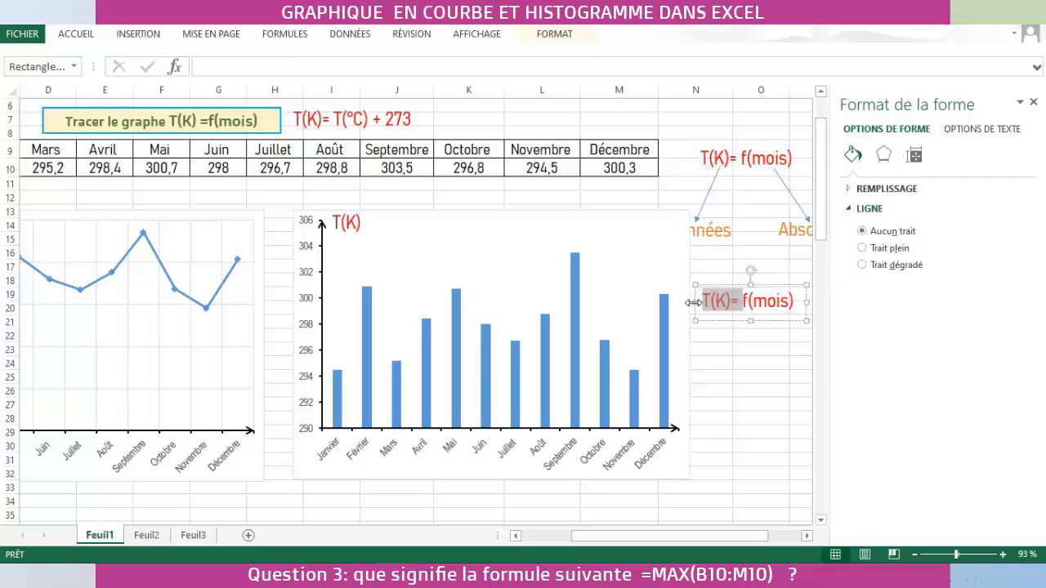
pyautogui.press('Delete')
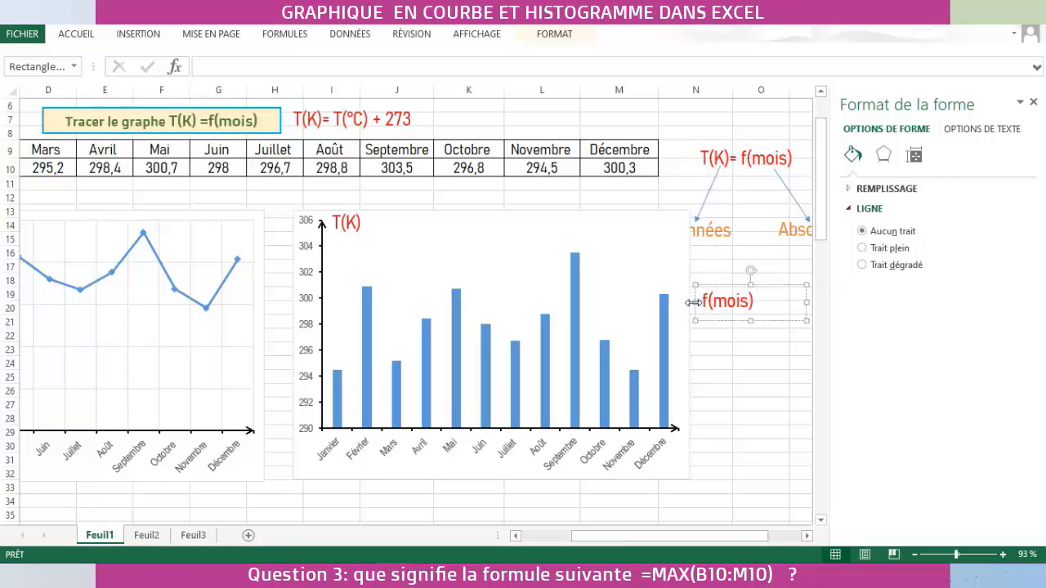
pyautogui.press('Delete')
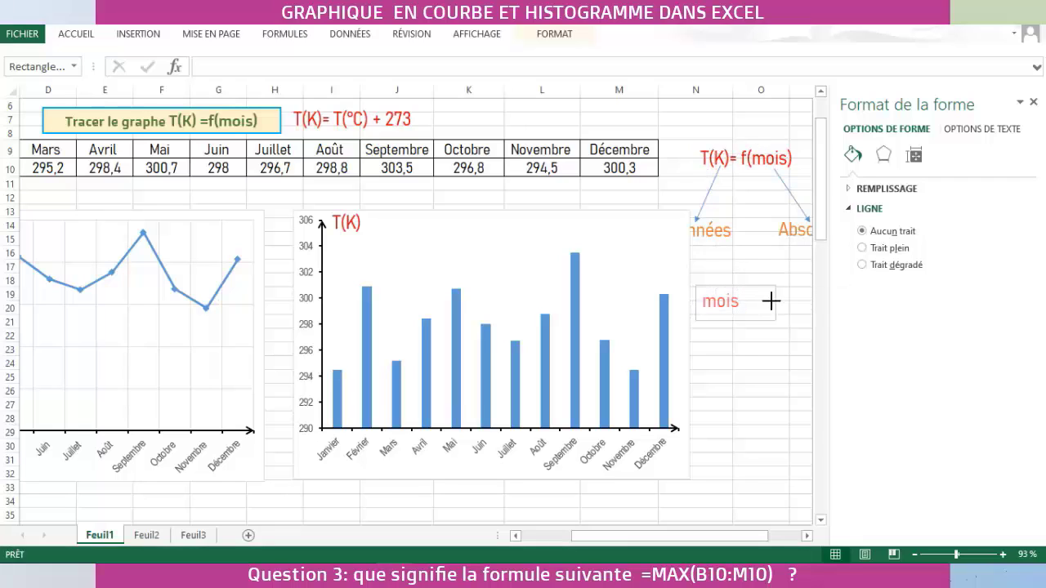
pyautogui.moveTo(739, 284); pyautogui.dragTo(715, 412)
# - Set the font size of the histogram's mois label to 16
pyautogui.click(76, 34)
pyautogui.click(197, 56)
pyautogui.click(175, 169)
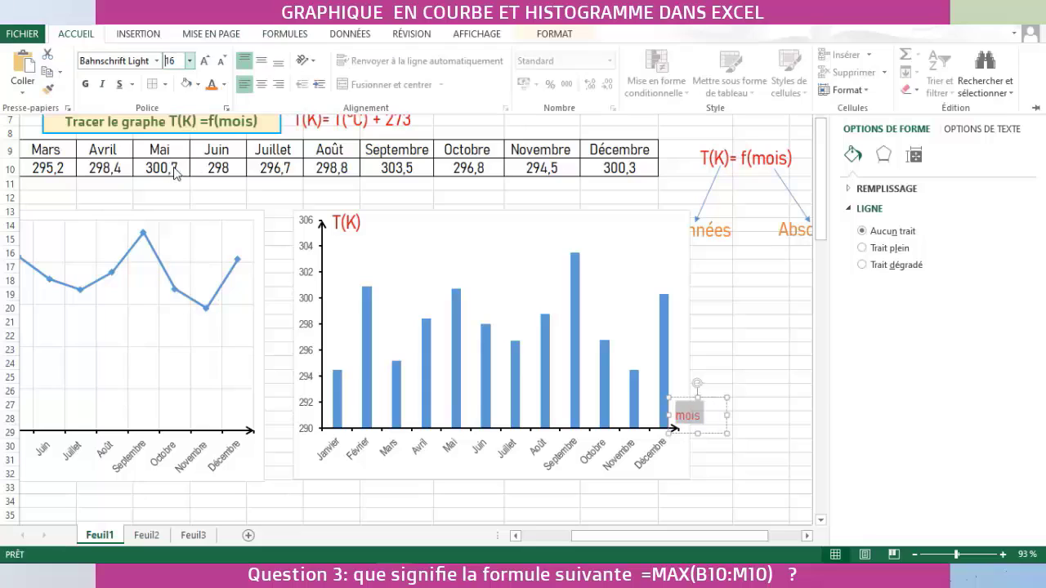
# - Set the font size of the histogram's T(K) label to 16 and move it closer to the vertical axis arrow
pyautogui.click(358, 215)
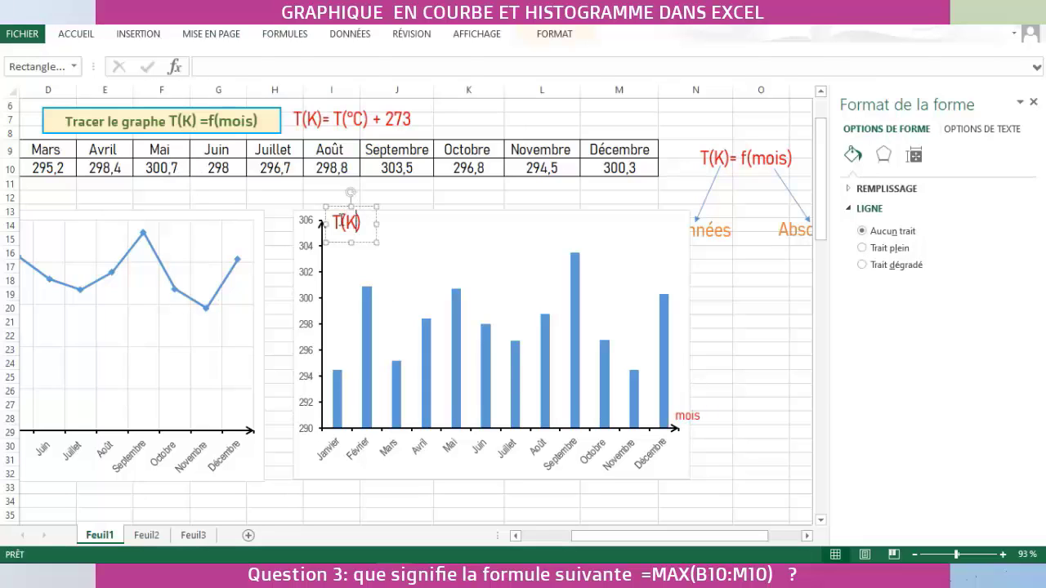
pyautogui.tripleClick(344, 219)
pyautogui.click(76, 34)
pyautogui.click(189, 61)
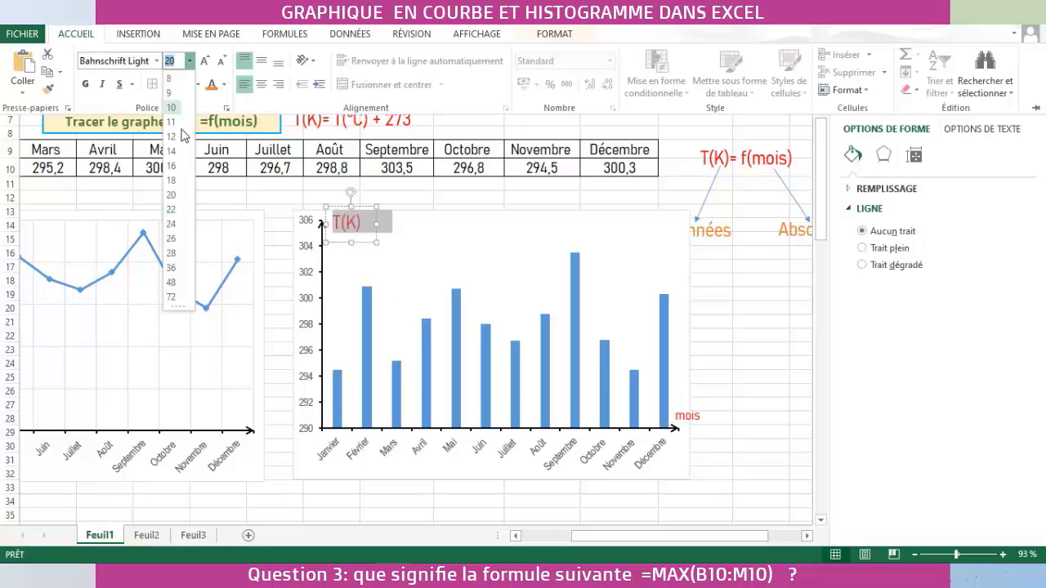
pyautogui.click(177, 183)
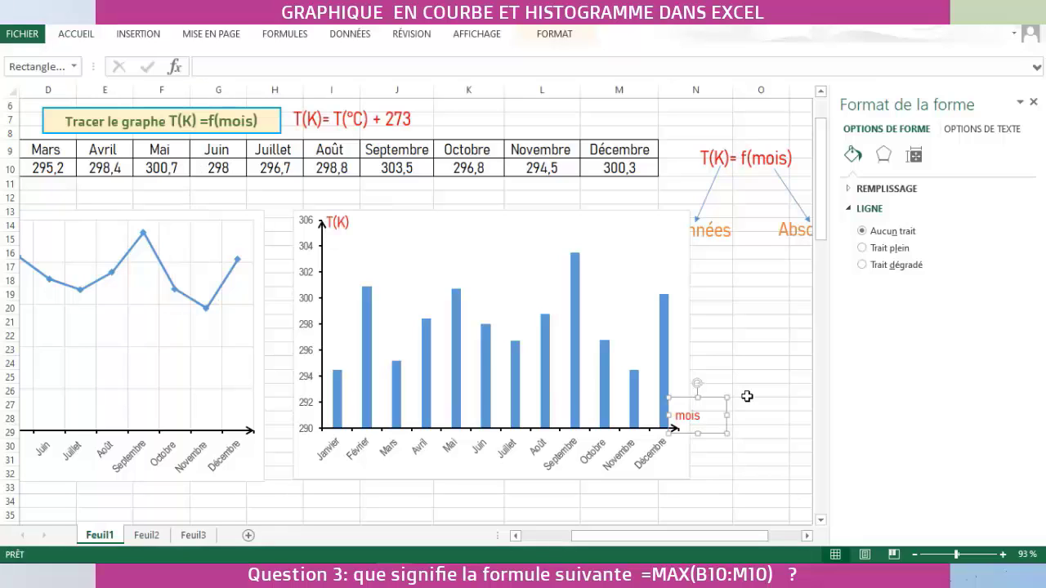
# - Copy the histogram's mois and T(K) labels onto the line chart, placing each beside the arrow of its matching axis
pyautogui.moveTo(709, 413); pyautogui.dragTo(273, 398)
pyautogui.click(344, 228)
pyautogui.click(371, 208)
pyautogui.hotkey('ctrl', 'c')
pyautogui.hotkey('ctrl', 'v')
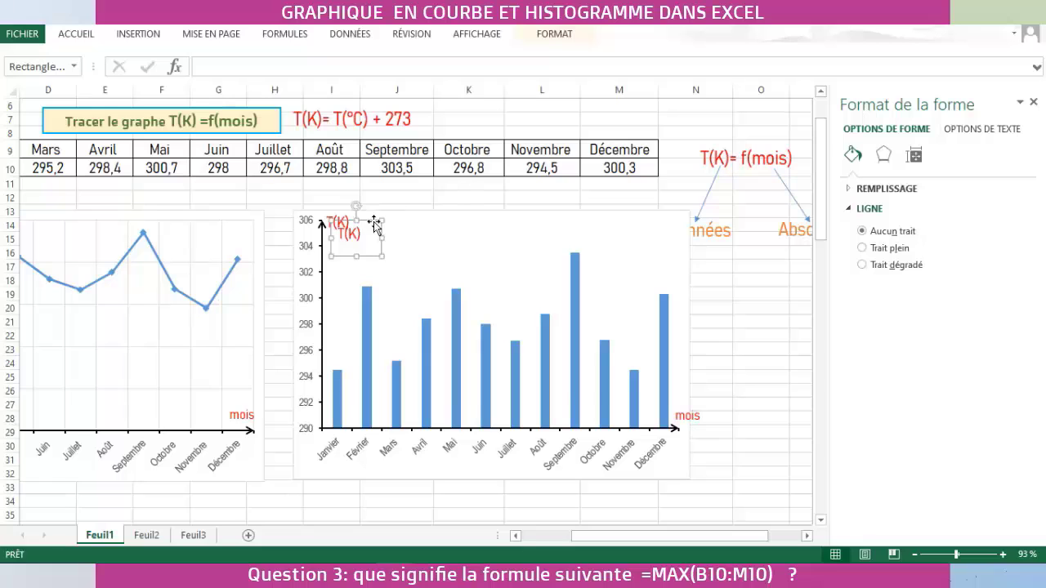
pyautogui.moveTo(374, 225); pyautogui.dragTo(102, 214)
pyautogui.moveTo(670, 536); pyautogui.dragTo(621, 537)
pyautogui.moveTo(276, 217); pyautogui.dragTo(88, 211)
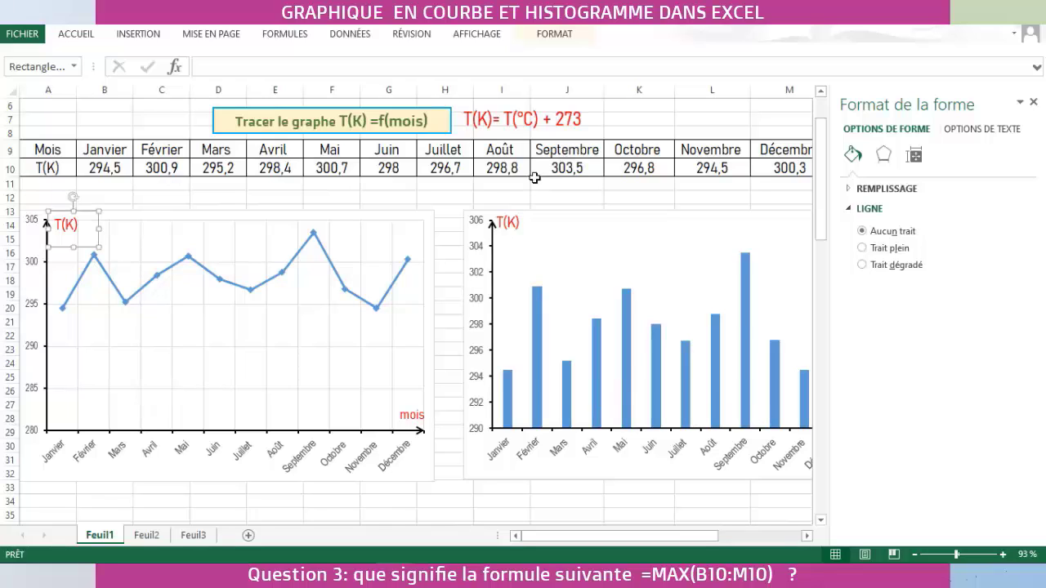
# - Copy the cell range H12:N33 surrounding the histogram and its axis labels
pyautogui.moveTo(447, 196); pyautogui.dragTo(640, 492)
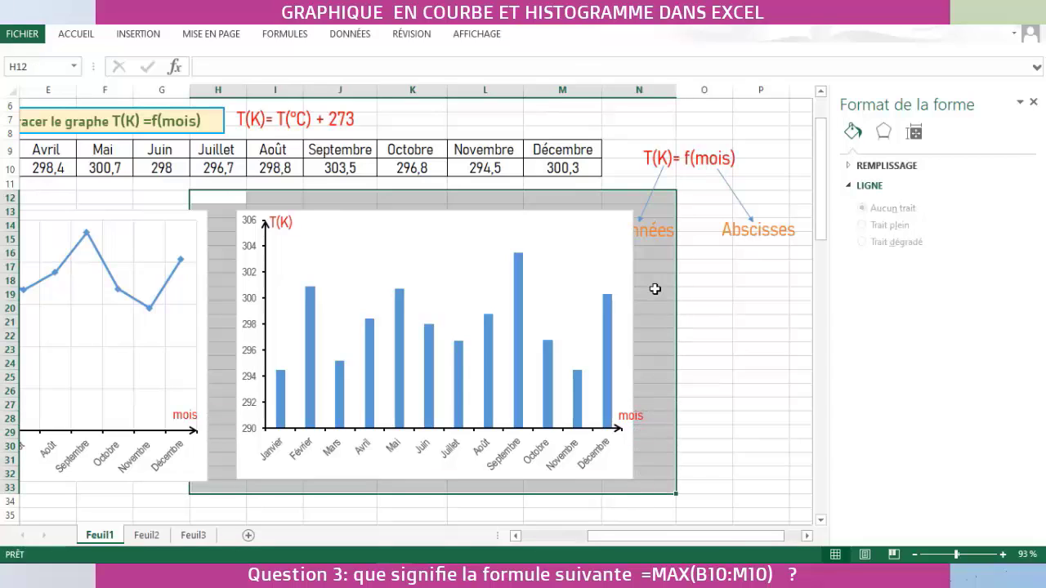
pyautogui.rightClick(655, 289)
pyautogui.click(699, 282)
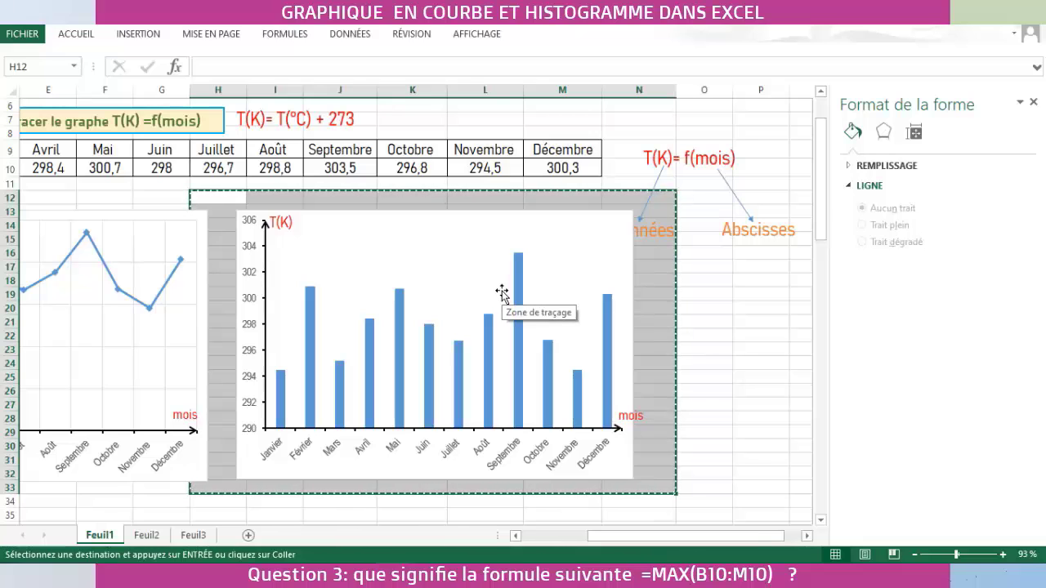
# - Copy the cell range A12:H34 surrounding the line chart and its labels, leaving cell I34 selected
pyautogui.moveTo(623, 537); pyautogui.dragTo(576, 540)
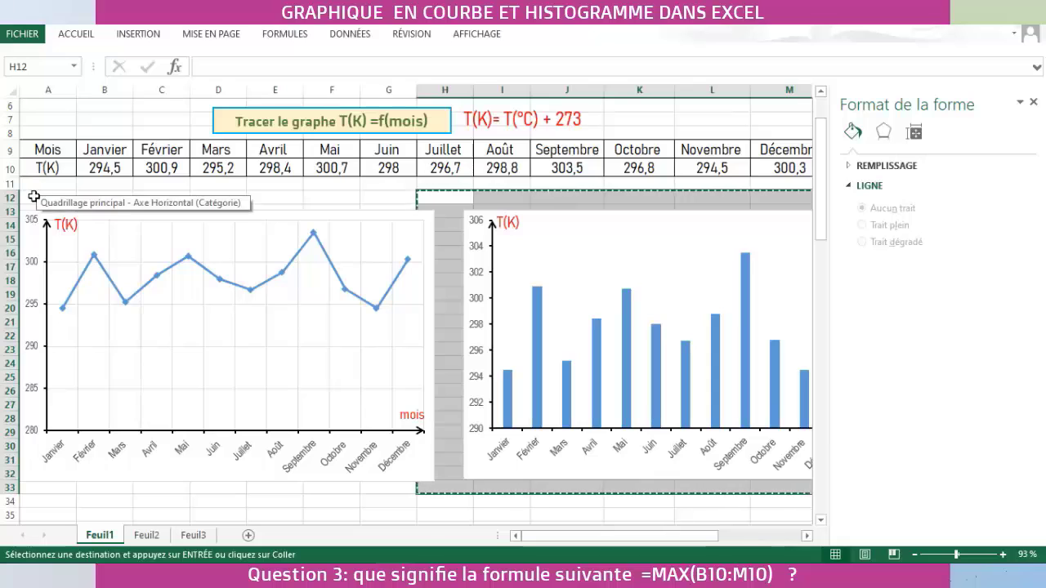
pyautogui.moveTo(34, 197); pyautogui.dragTo(446, 500)
pyautogui.rightClick(218, 493)
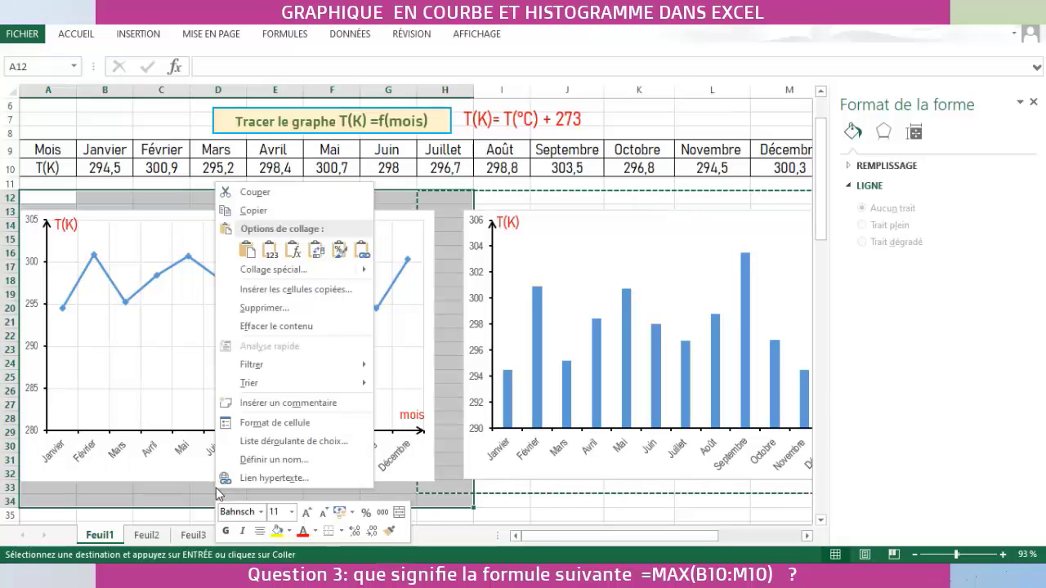
pyautogui.click(265, 211)
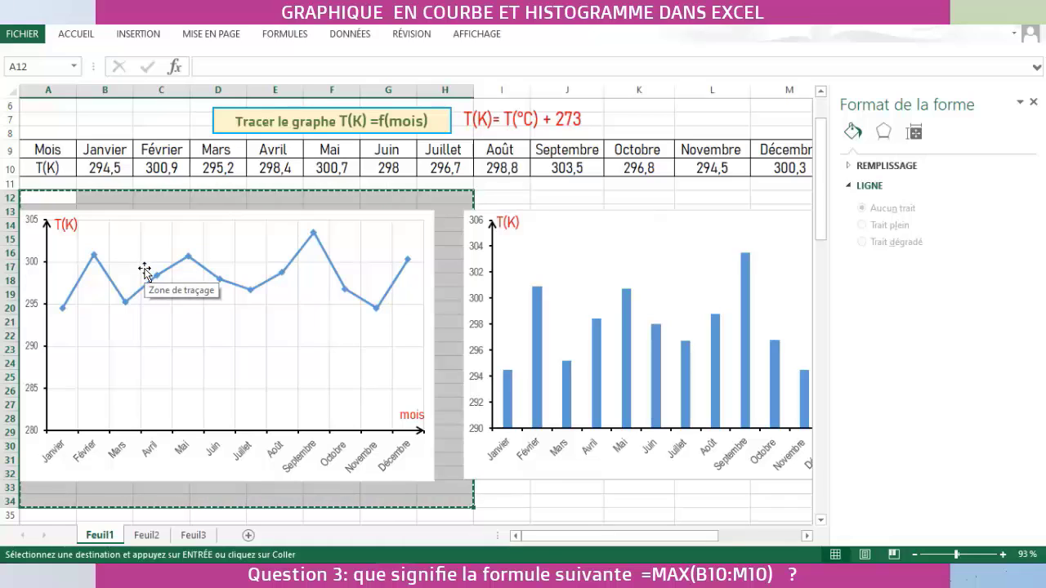
pyautogui.click(502, 501)
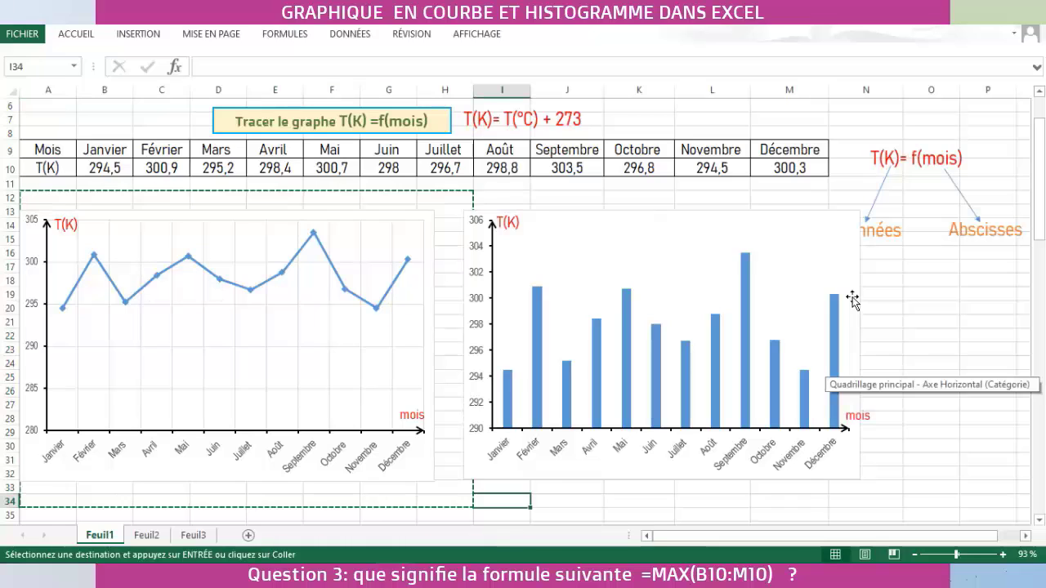